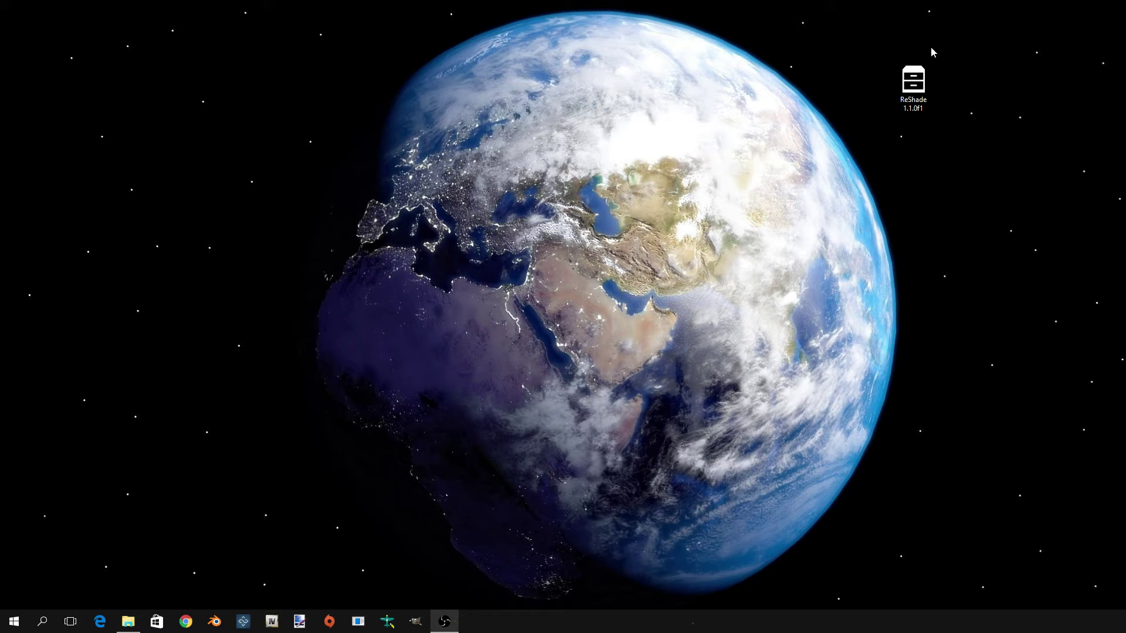
Open the ReShade 1.1.0f1 archive in 7-Zip, drag its nine files onto the desktop, and close 7-Zip
{"action": "mouse_move", "coordinate": [956, 55]}
{"action": "left_mouse_down"}
{"action": "mouse_move", "coordinate": [890, 115]}
{"action": "mouse_move", "coordinate": [942, 101]}
{"action": "mouse_move", "coordinate": [901, 134]}
{"action": "mouse_move", "coordinate": [958, 68]}
{"action": "left_mouse_up"}
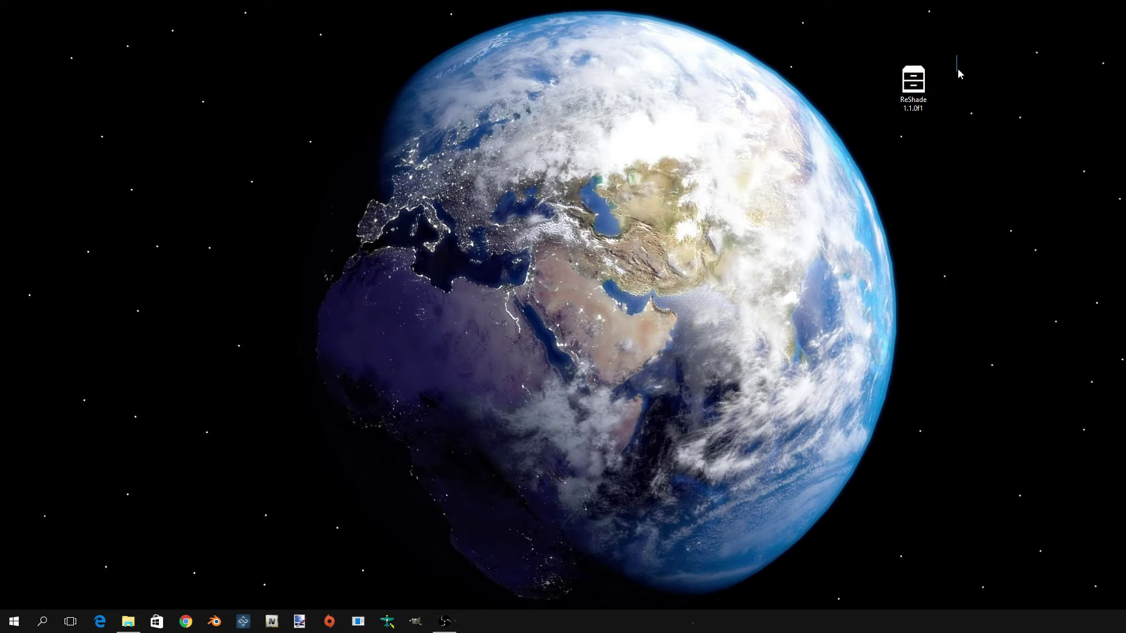
{"action": "right_click", "coordinate": [924, 92]}
{"action": "mouse_move", "coordinate": [975, 113]}
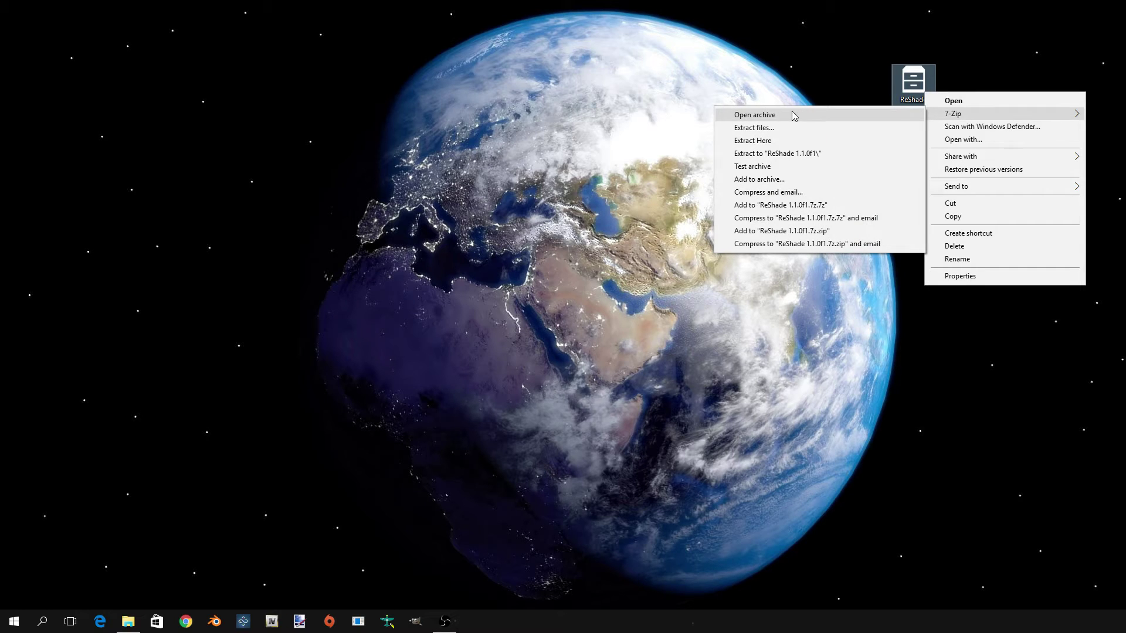
{"action": "left_click", "coordinate": [850, 112]}
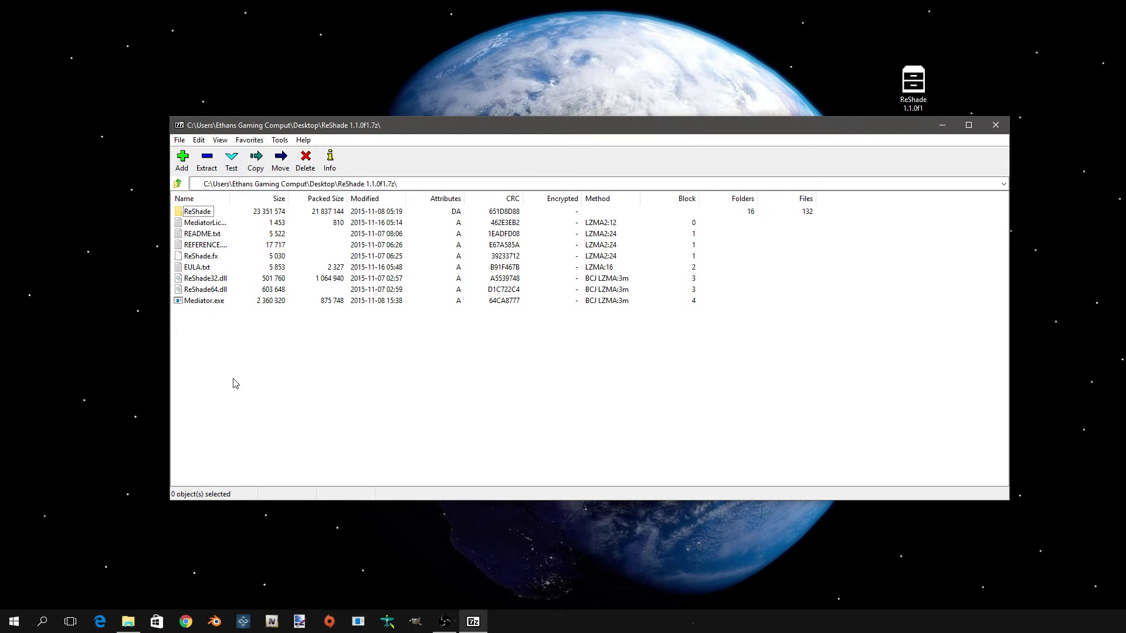
{"action": "left_click_drag", "start_coordinate": [225, 318], "coordinate": [163, 199]}
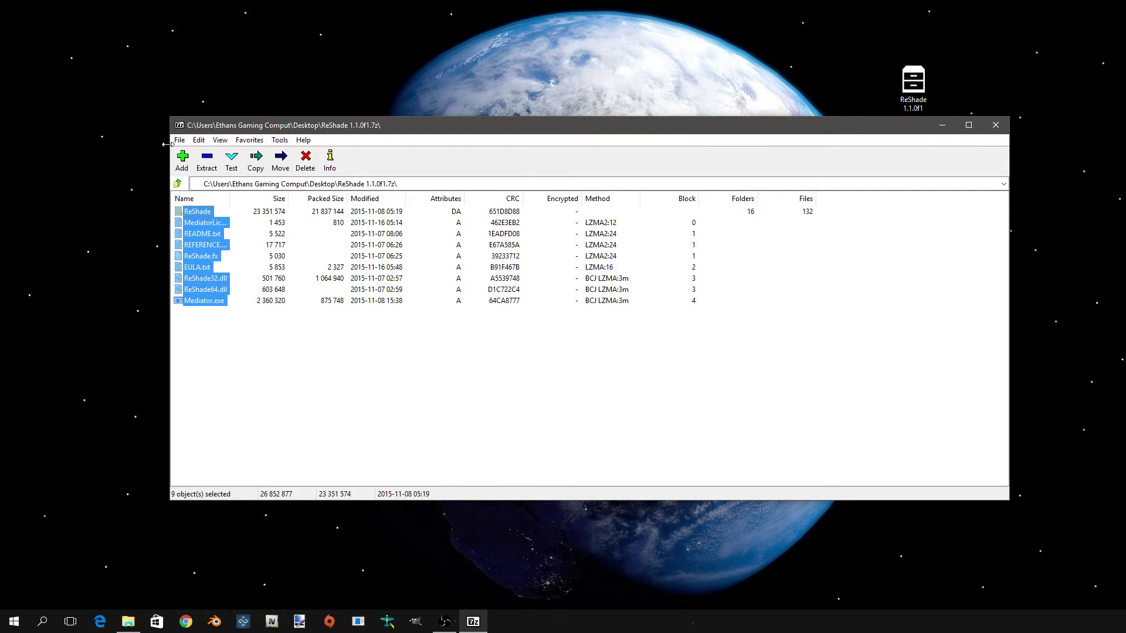
{"action": "left_click_drag", "start_coordinate": [182, 237], "coordinate": [132, 117]}
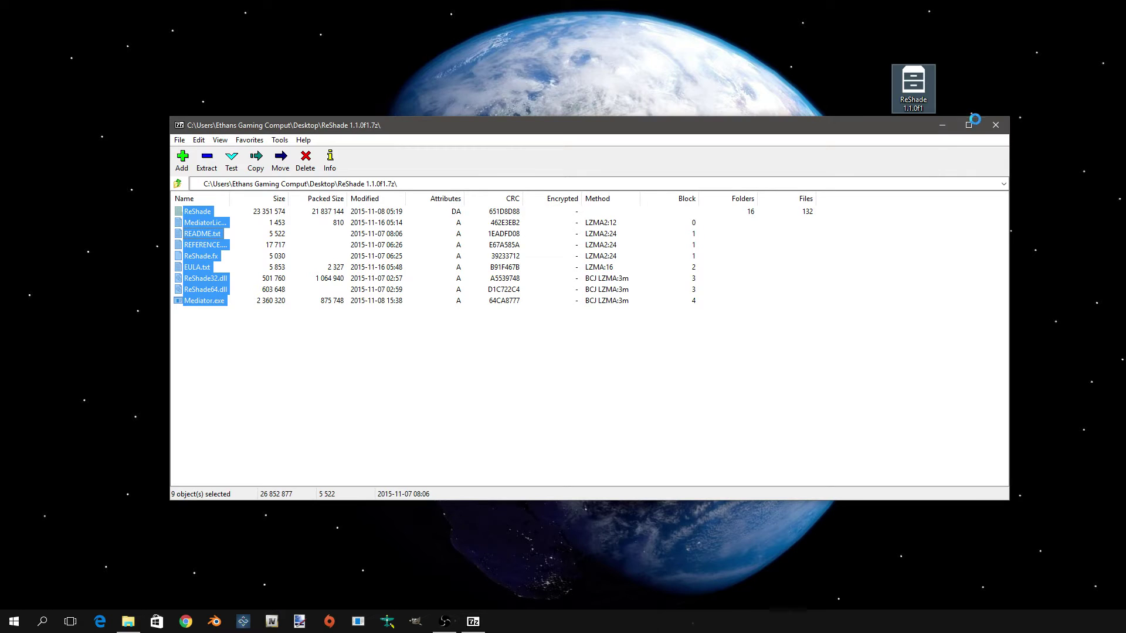
{"action": "left_click", "coordinate": [995, 124]}
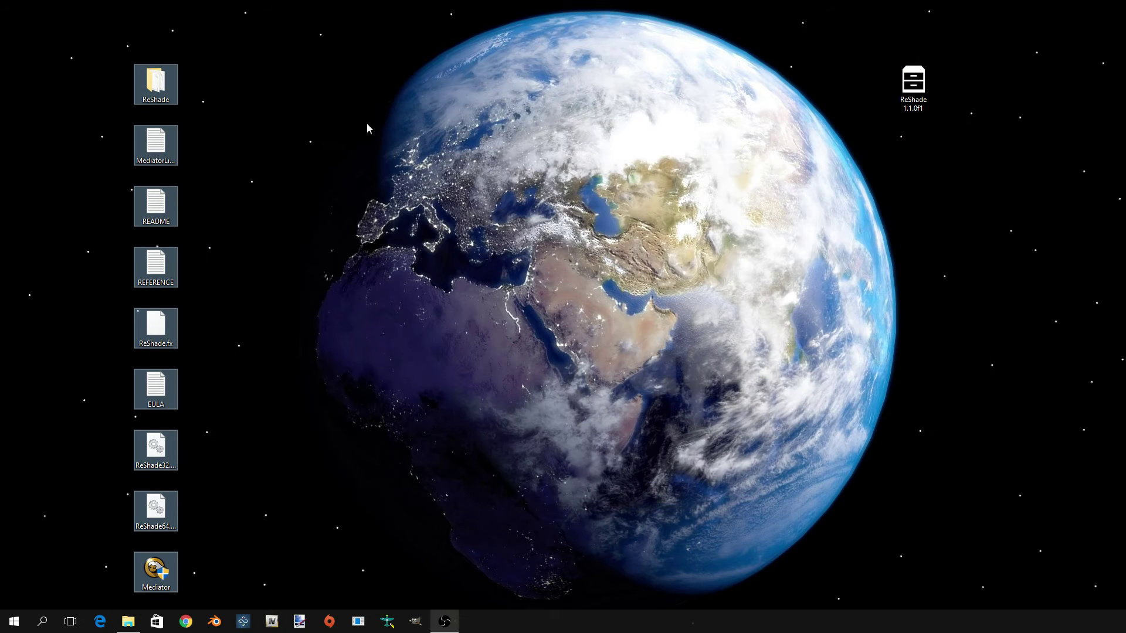
Create a desktop folder named 'shaders', move the nine extracted files into it, and drag the archive off-screen
{"action": "right_click", "coordinate": [401, 183]}
{"action": "mouse_move", "coordinate": [491, 299]}
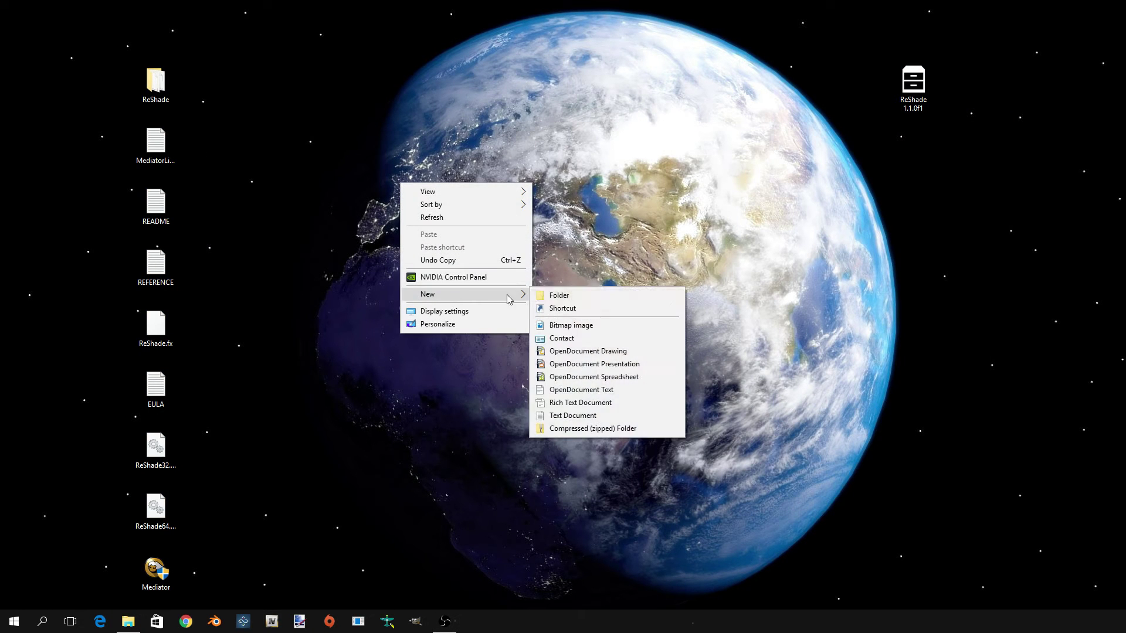
{"action": "left_click", "coordinate": [559, 295]}
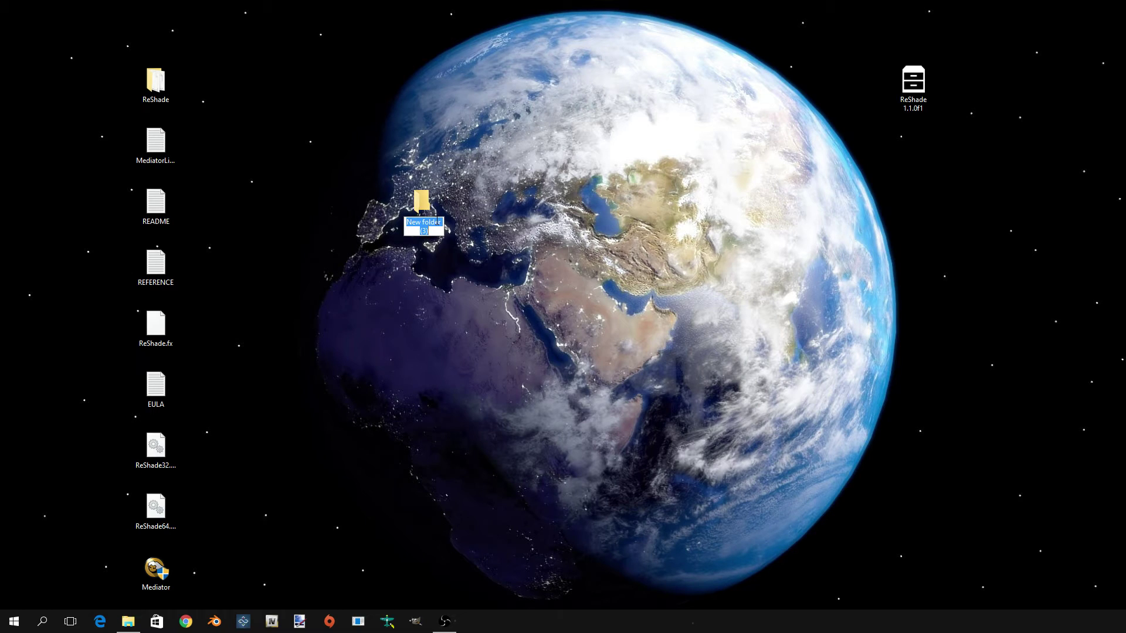
{"action": "type", "text": "sha"}
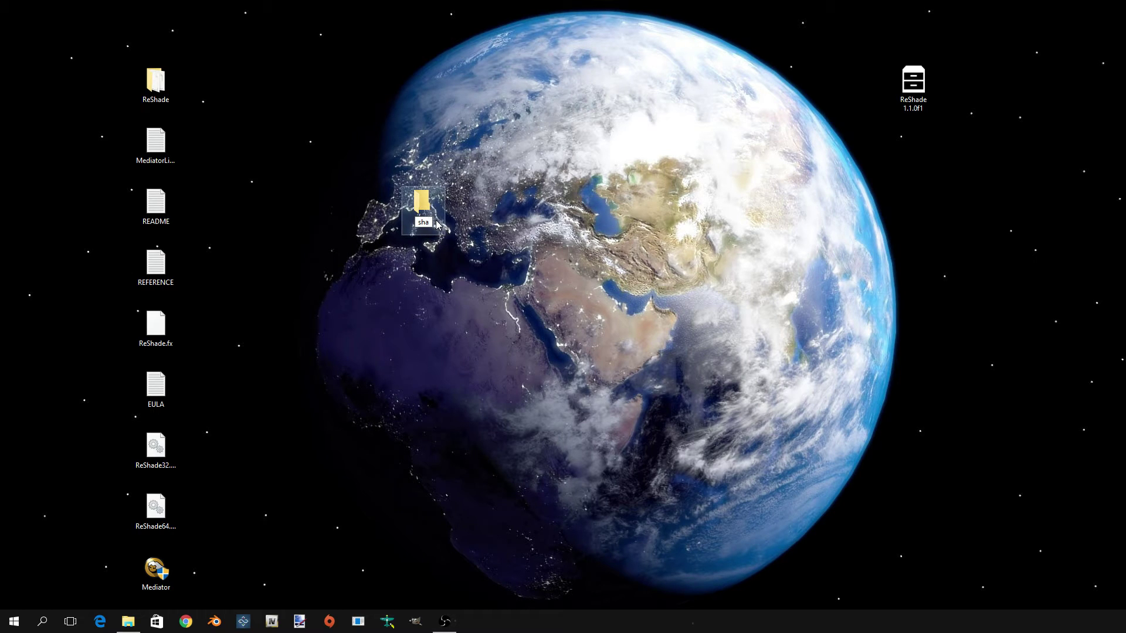
{"action": "type", "text": "ders"}
{"action": "left_click_drag", "start_coordinate": [208, 2], "coordinate": [428, 204]}
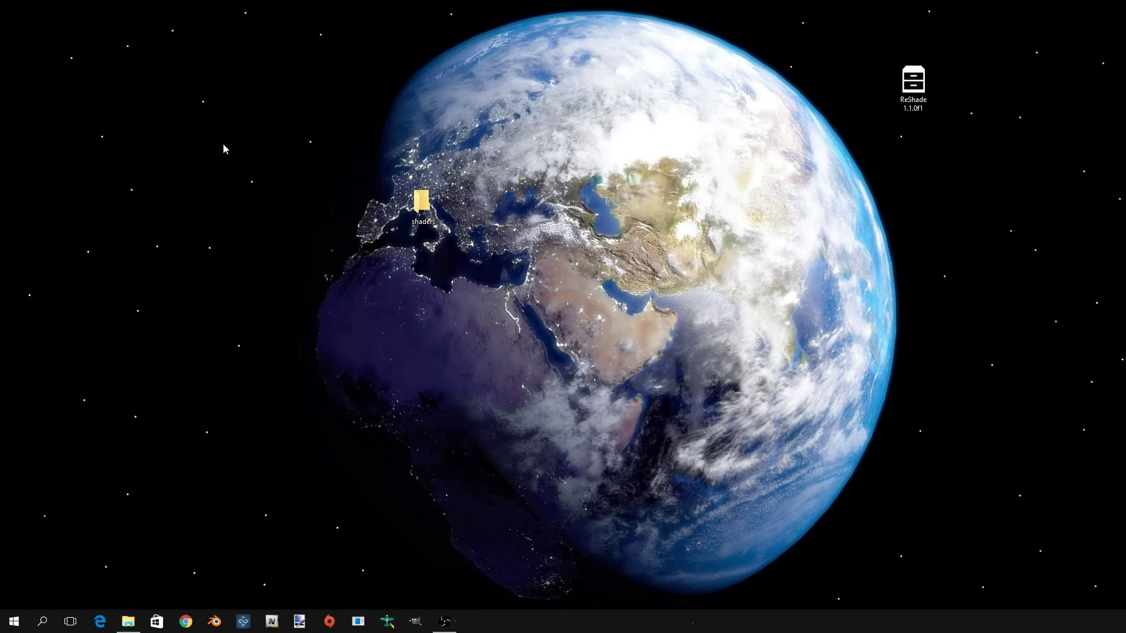
{"action": "left_click_drag", "start_coordinate": [785, 40], "coordinate": [1125, 53]}
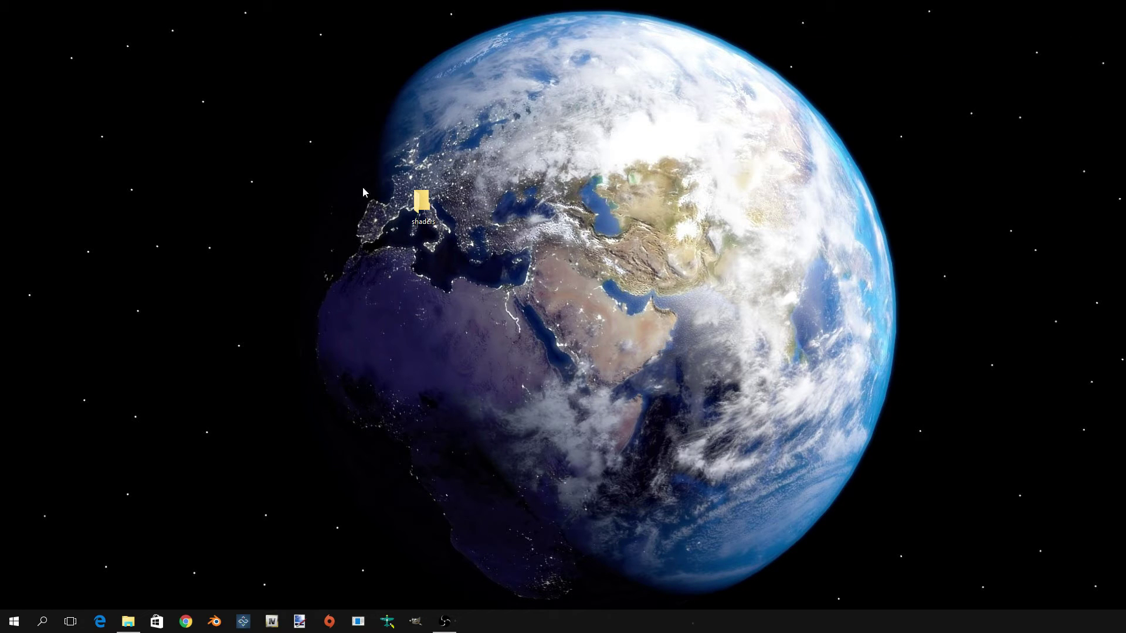
Launch Mediator.exe from the shaders folder and close the EULA Notepad window
{"action": "double_click", "coordinate": [426, 198]}
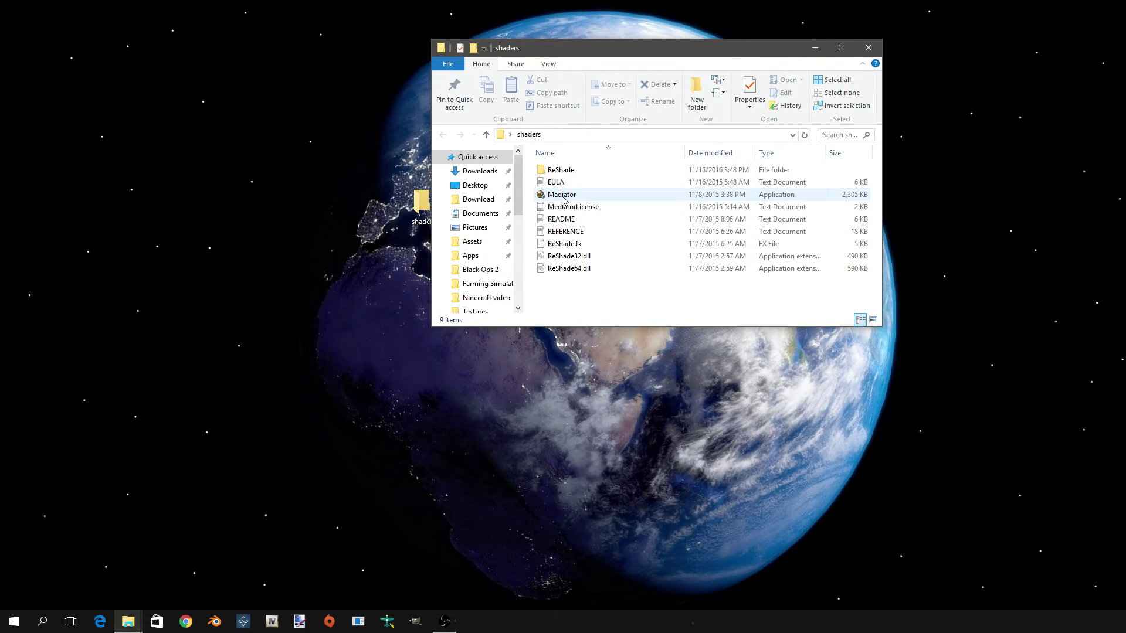
{"action": "double_click", "coordinate": [572, 198]}
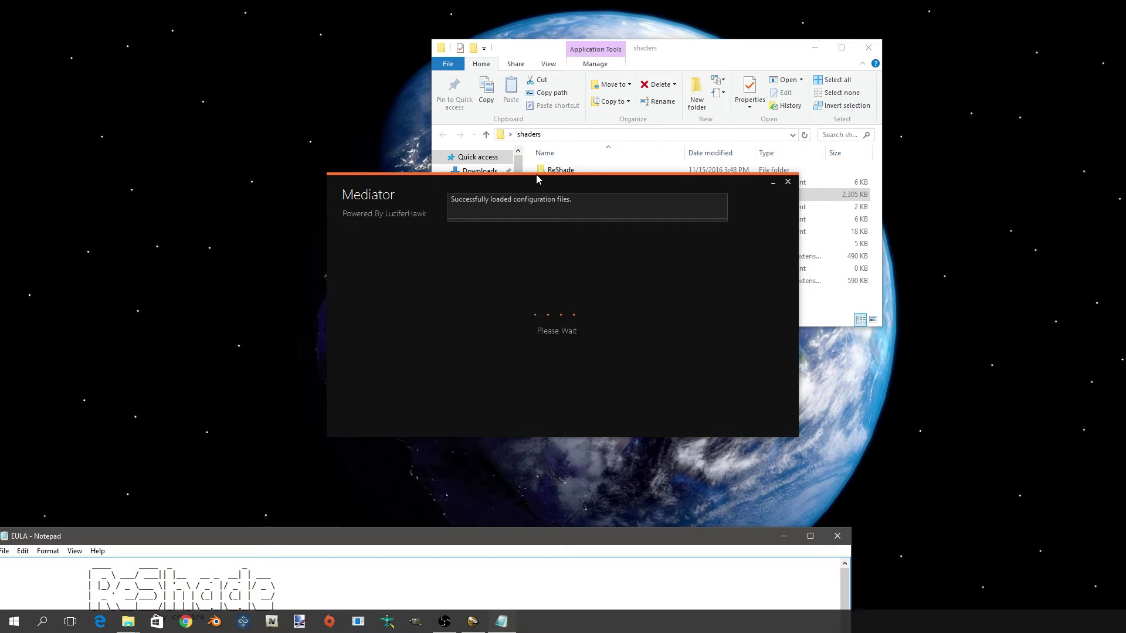
{"action": "left_click_drag", "start_coordinate": [716, 529], "coordinate": [798, 177]}
{"action": "left_click", "coordinate": [924, 184]}
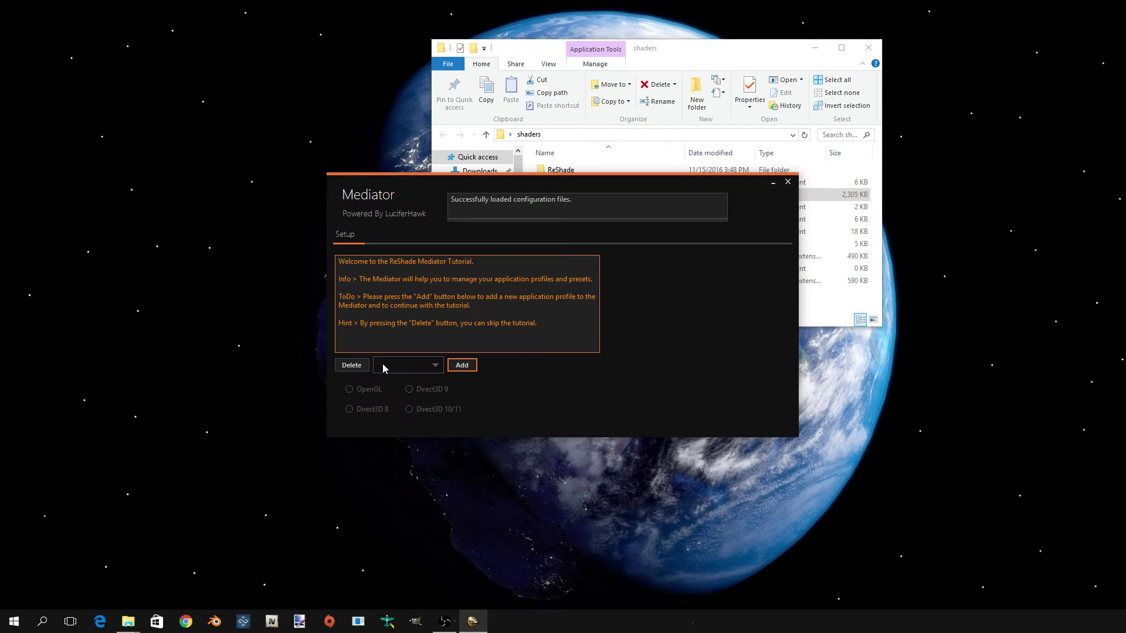
Start a new application profile and copy the RailWorks folder path from its Explorer window
{"action": "left_click", "coordinate": [461, 366]}
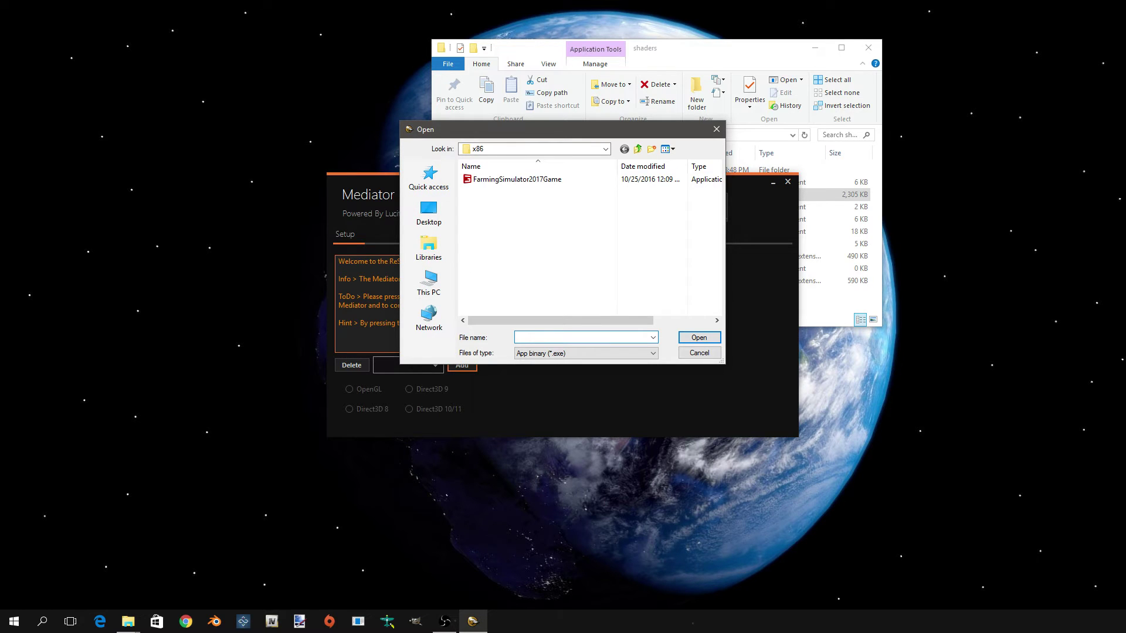
{"action": "key", "text": "alt+Tab"}
{"action": "left_click_drag", "start_coordinate": [82, 183], "coordinate": [231, 112]}
{"action": "left_click", "coordinate": [287, 196]}
{"action": "left_click", "coordinate": [244, 196]}
{"action": "left_click_drag", "start_coordinate": [267, 196], "coordinate": [80, 198]}
{"action": "left_click", "coordinate": [96, 196]}
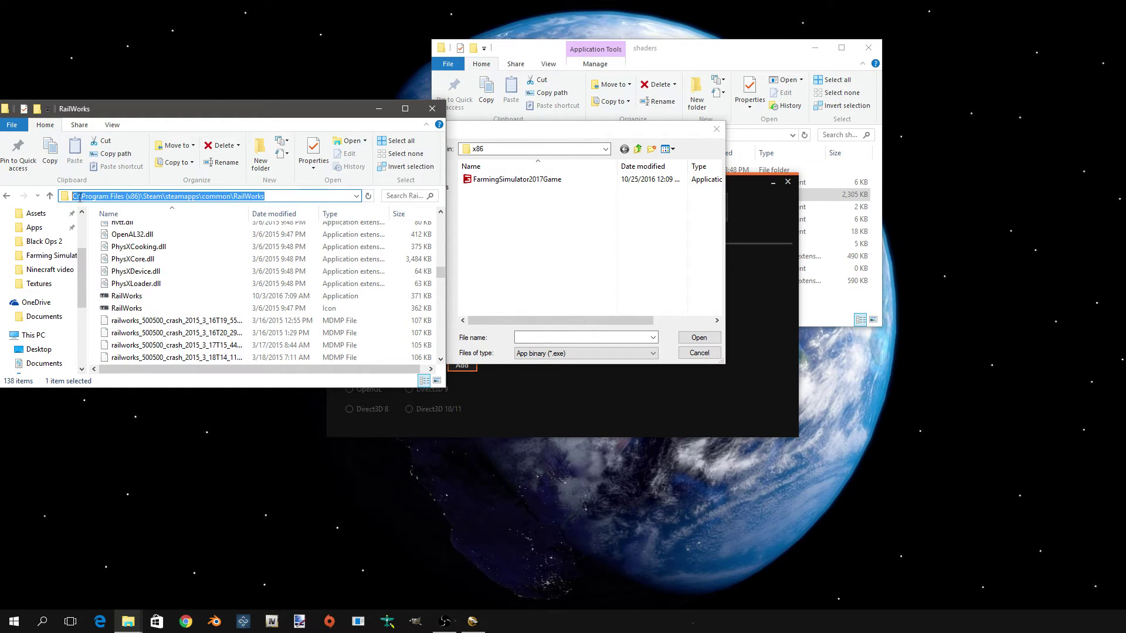
{"action": "right_click", "coordinate": [110, 196]}
{"action": "left_click", "coordinate": [136, 232]}
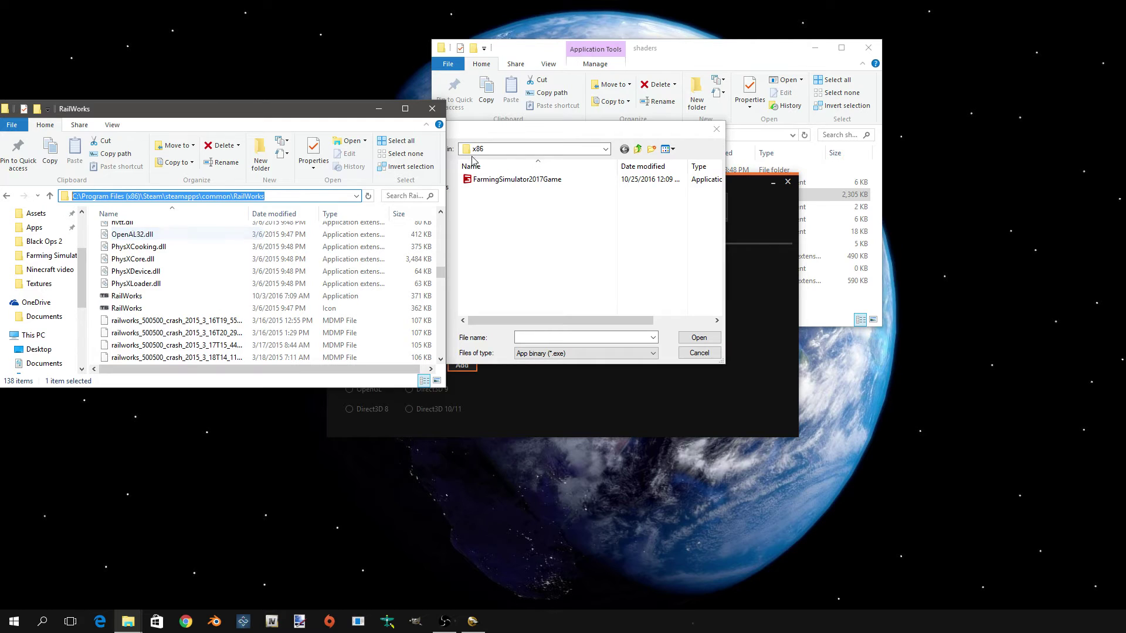
Browse the Open dialog to the Windows (C:) drive
{"action": "left_click", "coordinate": [511, 152]}
{"action": "left_click", "coordinate": [511, 151]}
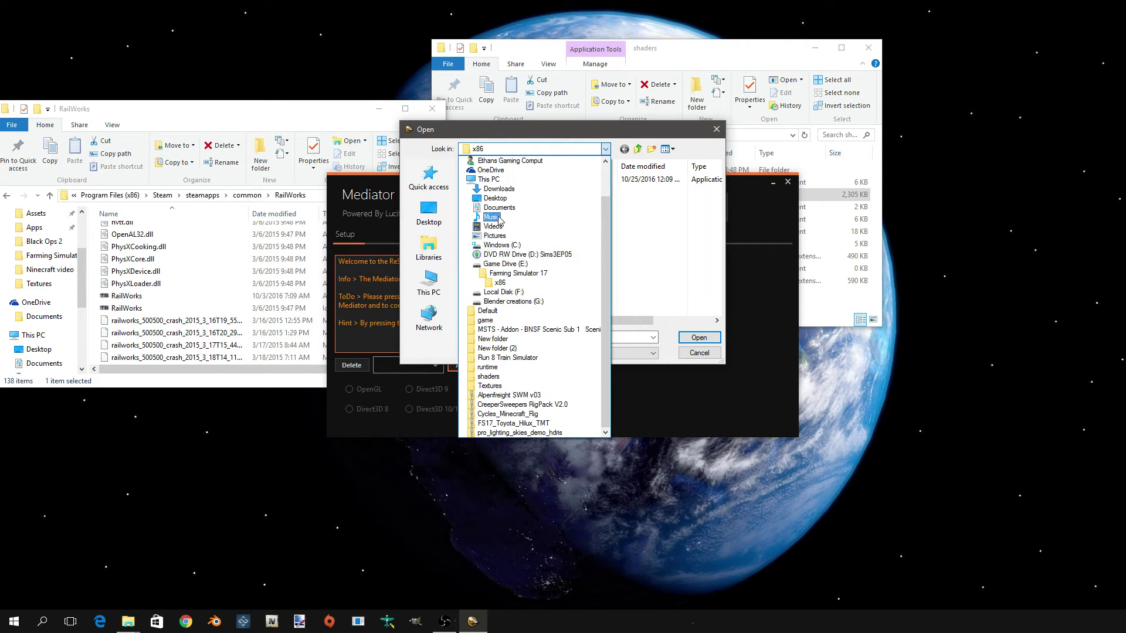
{"action": "left_click", "coordinate": [499, 245]}
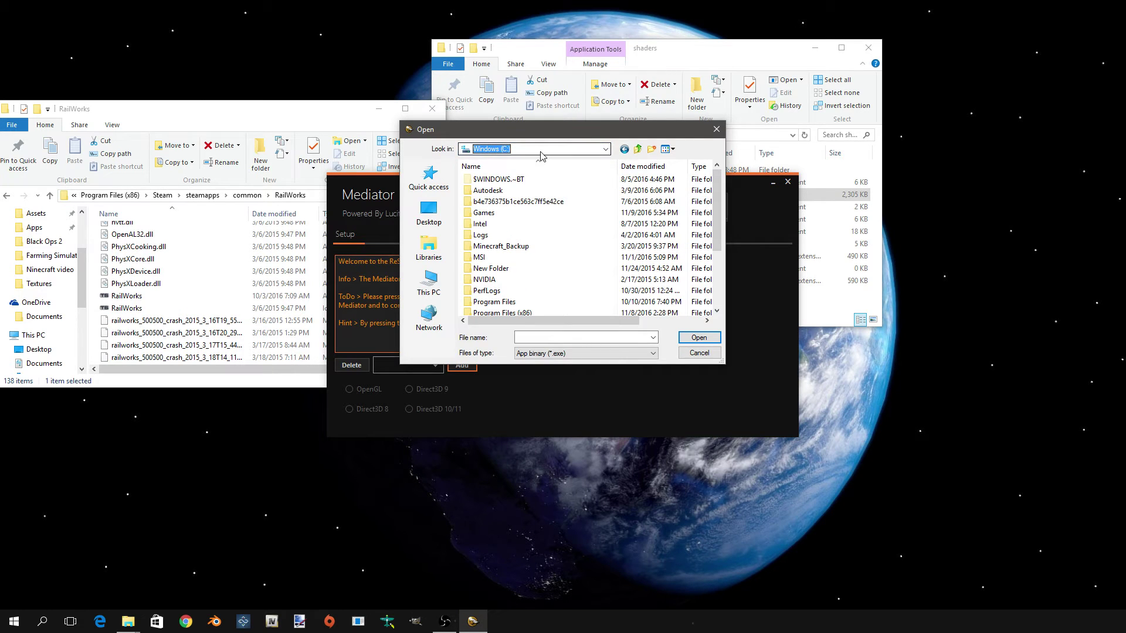
{"action": "left_click", "coordinate": [606, 149]}
{"action": "left_click", "coordinate": [642, 154]}
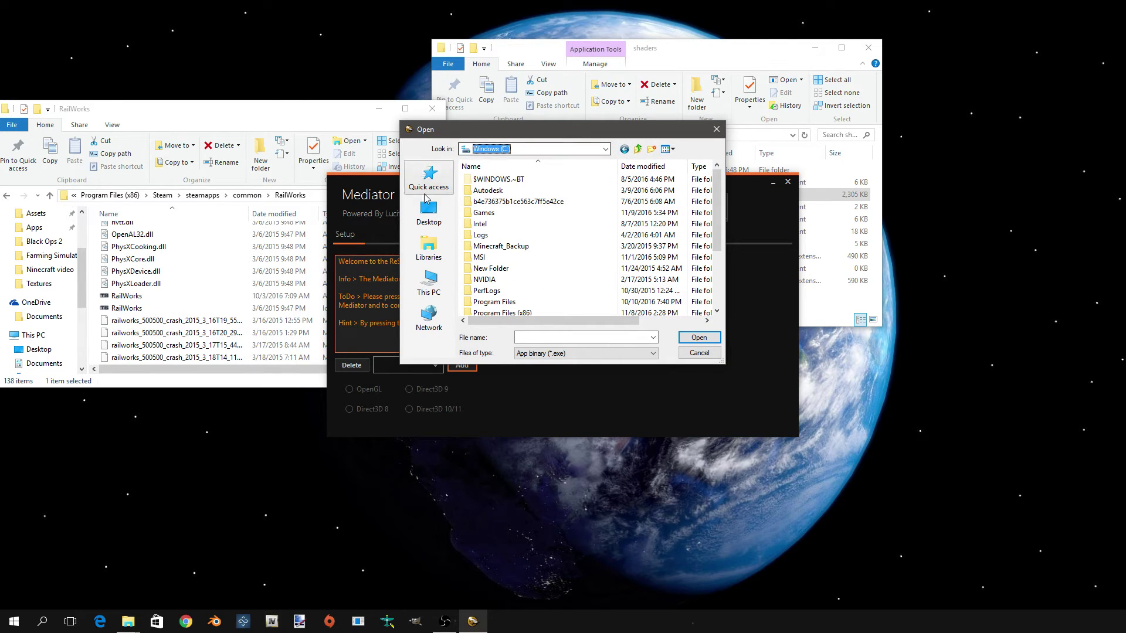
{"action": "right_click", "coordinate": [552, 338]}
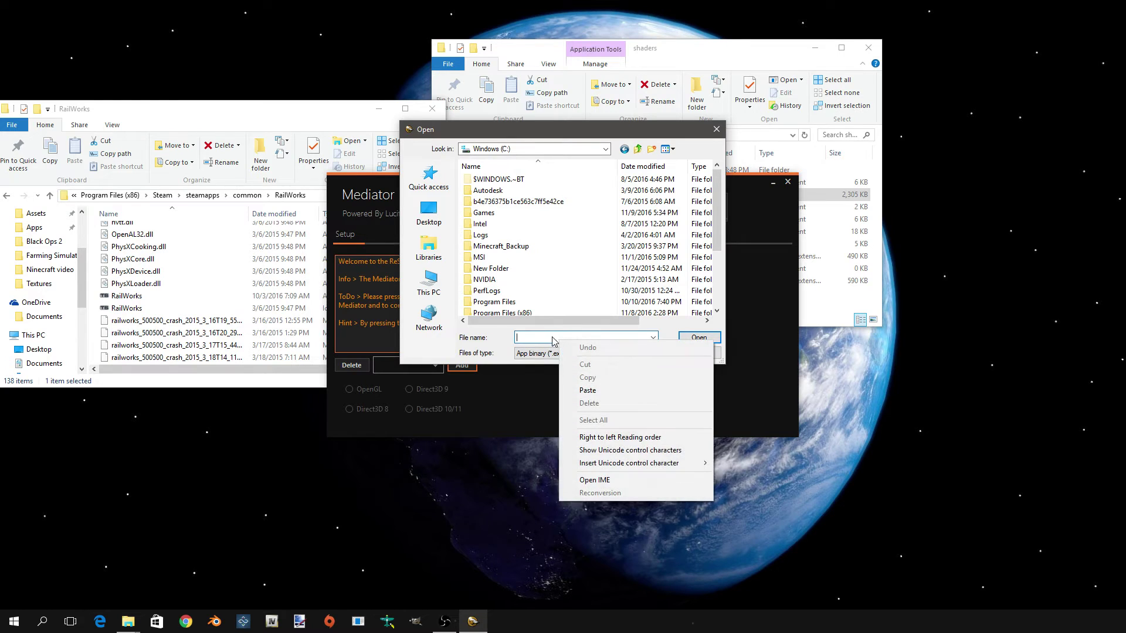
{"action": "key", "text": "Escape"}
{"action": "scroll", "coordinate": [574, 308], "scroll_direction": "down", "scroll_amount": 3}
{"action": "scroll", "coordinate": [527, 279], "scroll_direction": "up", "scroll_amount": 1}
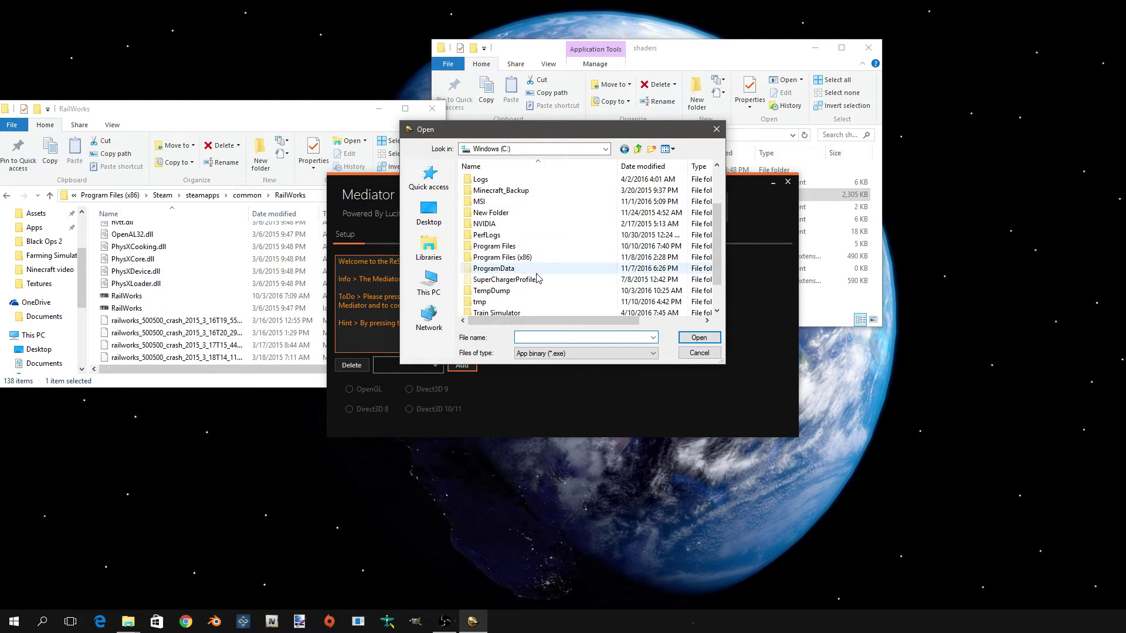
Navigate Program Files (x86) > Steam > steamapps > common > RailWorks and choose RailWorks.exe
{"action": "double_click", "coordinate": [524, 258]}
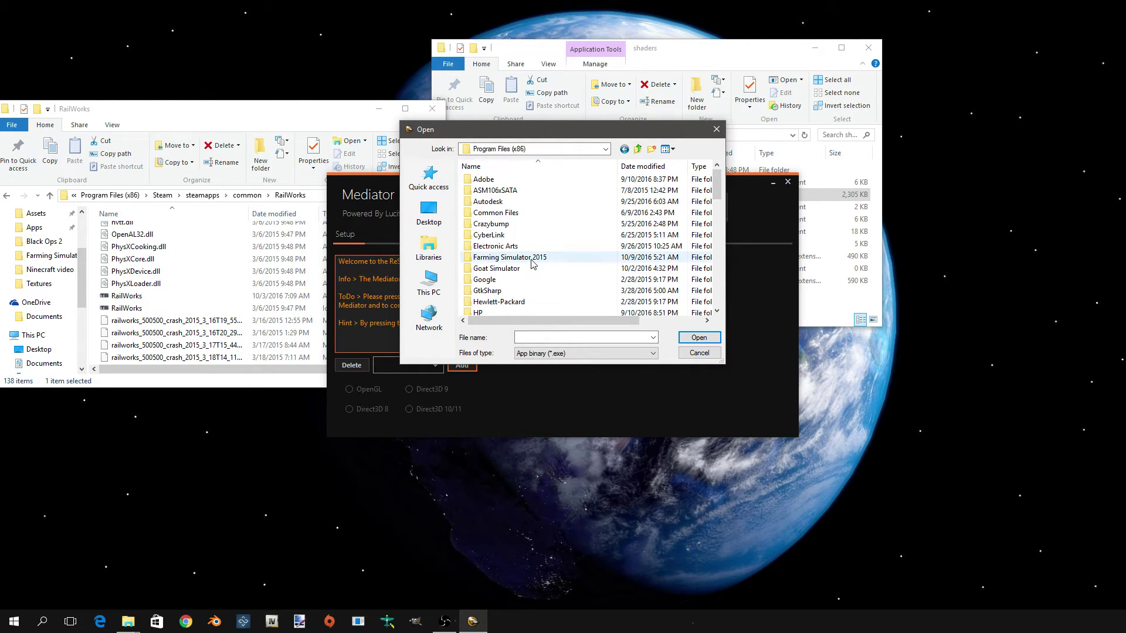
{"action": "scroll", "coordinate": [517, 299], "scroll_direction": "down", "scroll_amount": 10}
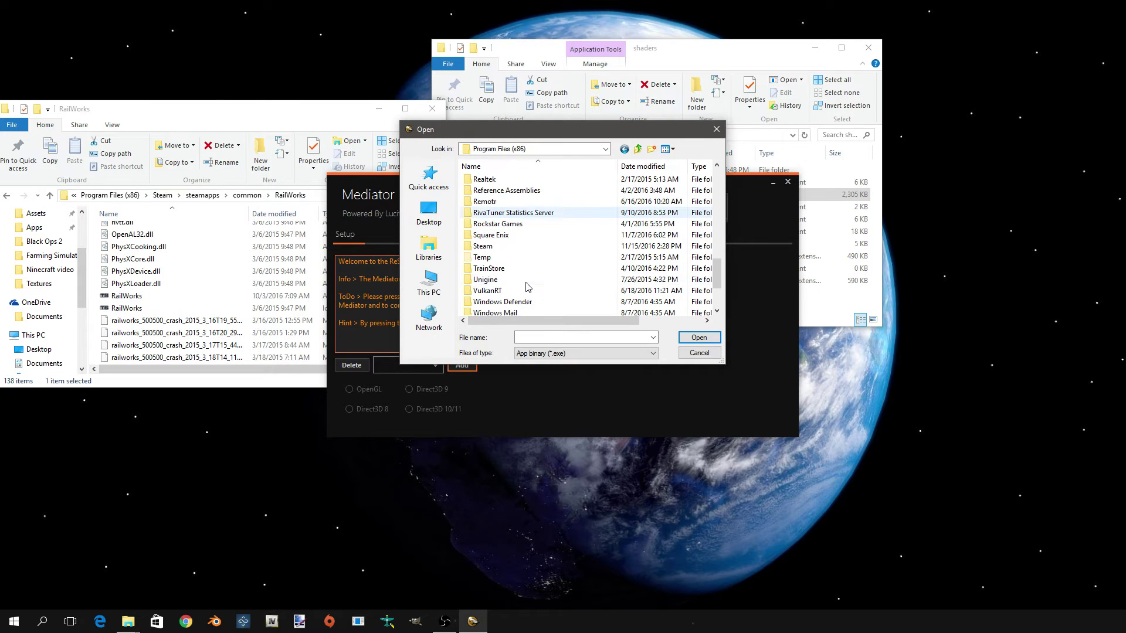
{"action": "double_click", "coordinate": [500, 247]}
{"action": "scroll", "coordinate": [507, 237], "scroll_direction": "down", "scroll_amount": 7}
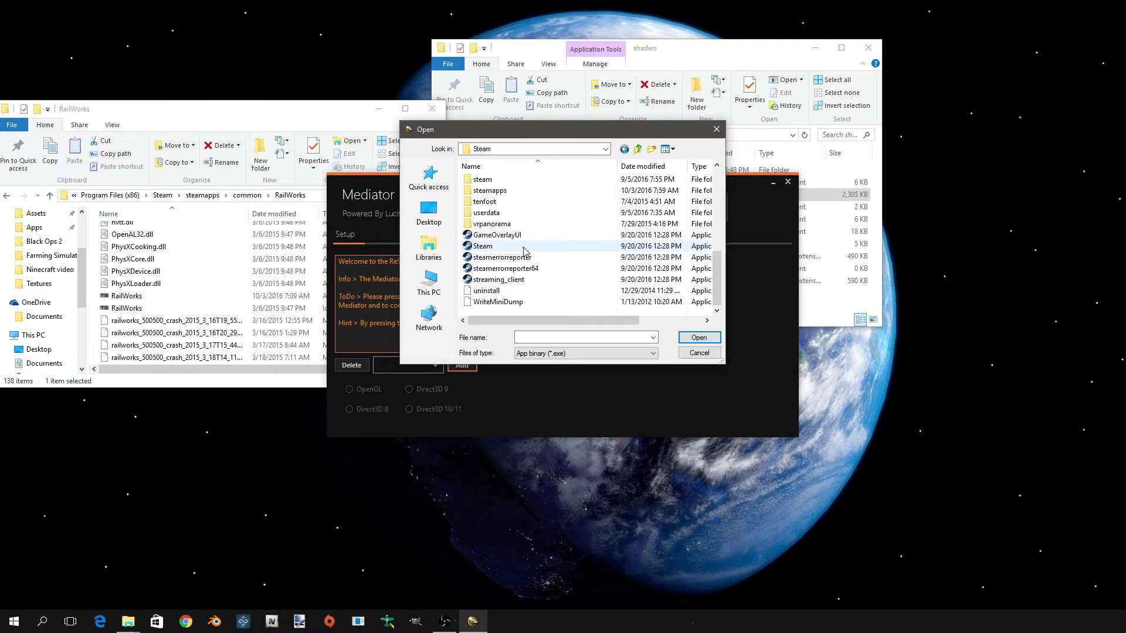
{"action": "scroll", "coordinate": [515, 225], "scroll_direction": "up", "scroll_amount": 3}
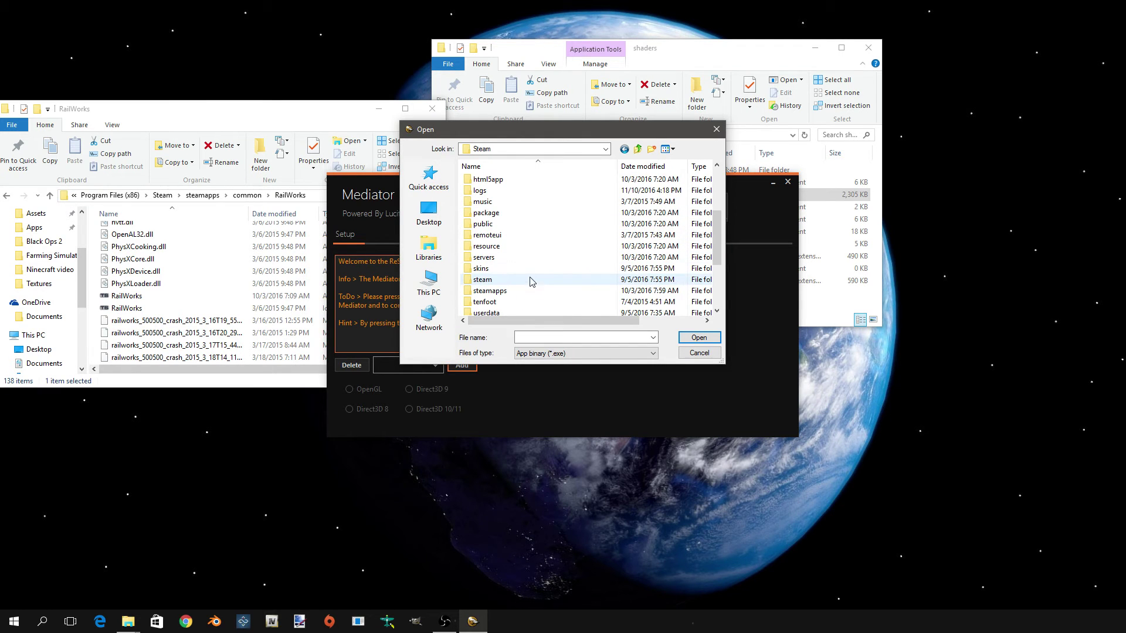
{"action": "double_click", "coordinate": [506, 291]}
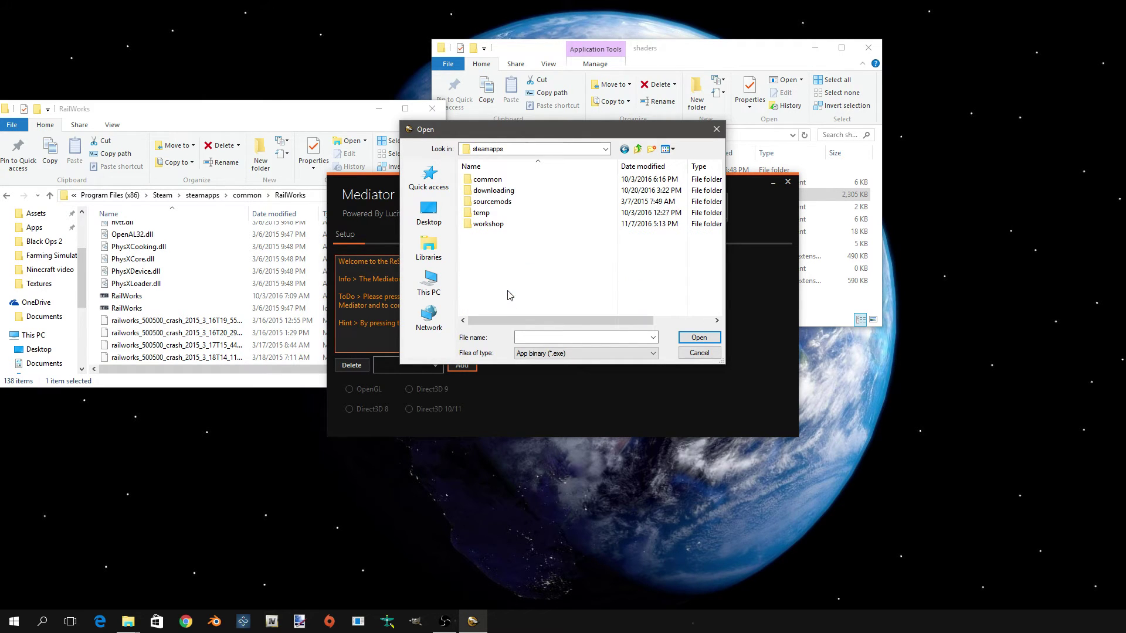
{"action": "double_click", "coordinate": [511, 181]}
{"action": "scroll", "coordinate": [501, 228], "scroll_direction": "down", "scroll_amount": 1}
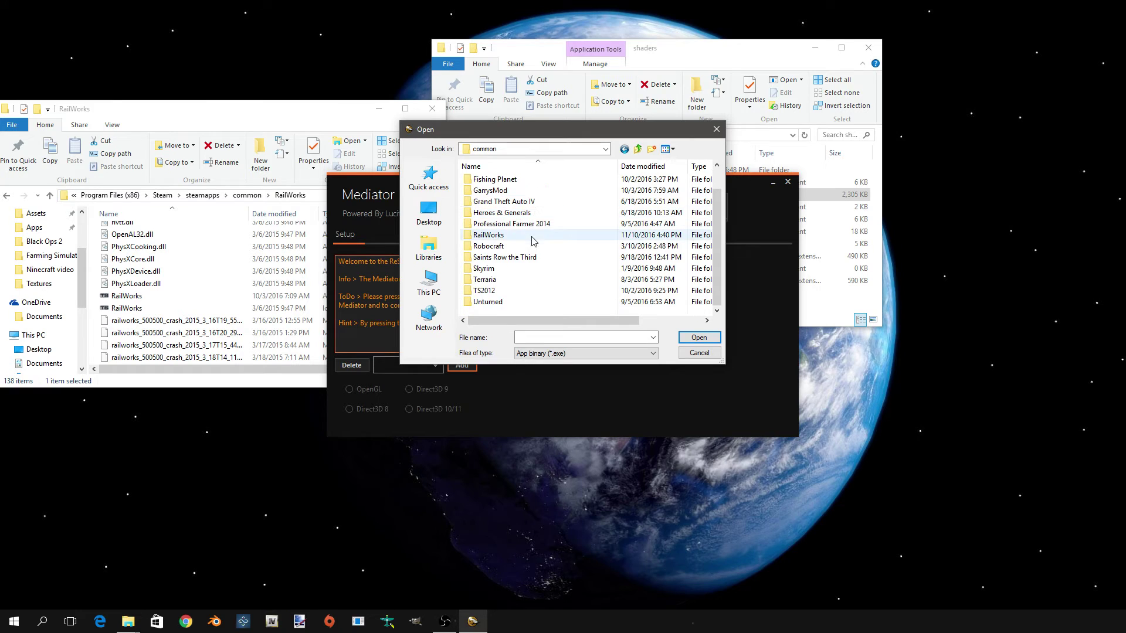
{"action": "double_click", "coordinate": [499, 236]}
{"action": "scroll", "coordinate": [510, 253], "scroll_direction": "down", "scroll_amount": 10}
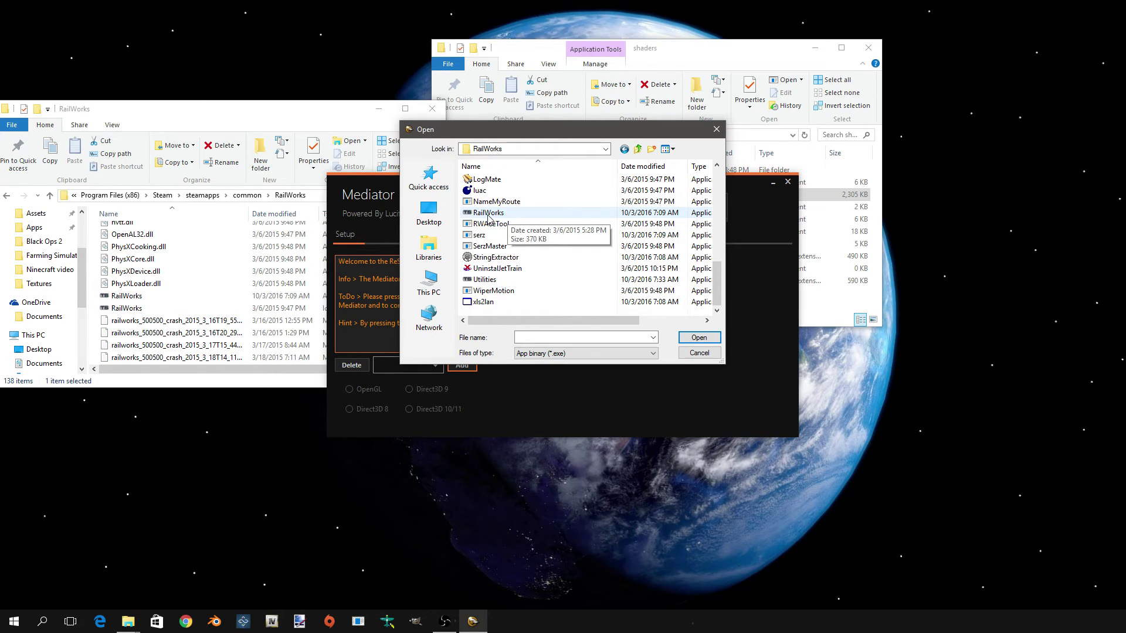
{"action": "double_click", "coordinate": [488, 214]}
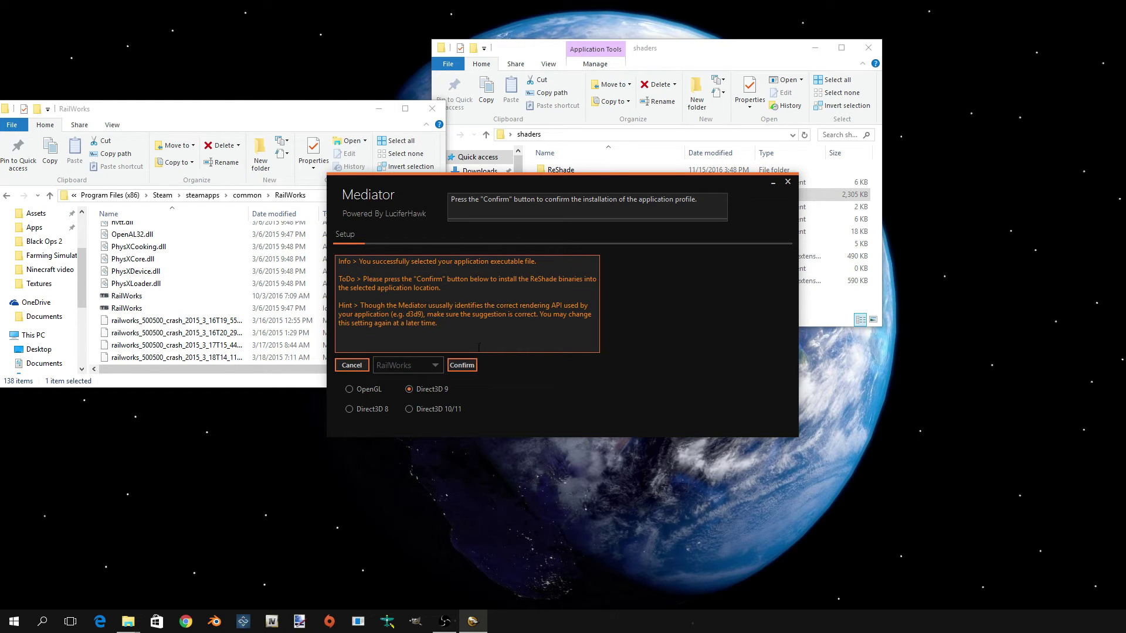
Confirm the RailWorks installation, add a RailWorks preset, and update its settings
{"action": "left_click", "coordinate": [474, 365]}
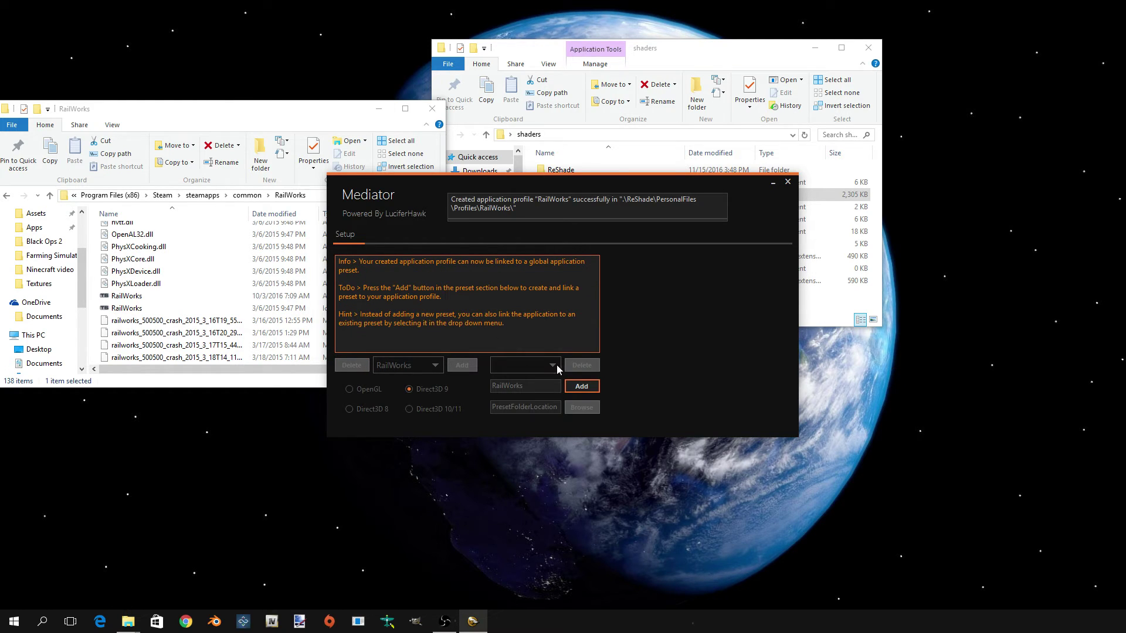
{"action": "left_click", "coordinate": [580, 387]}
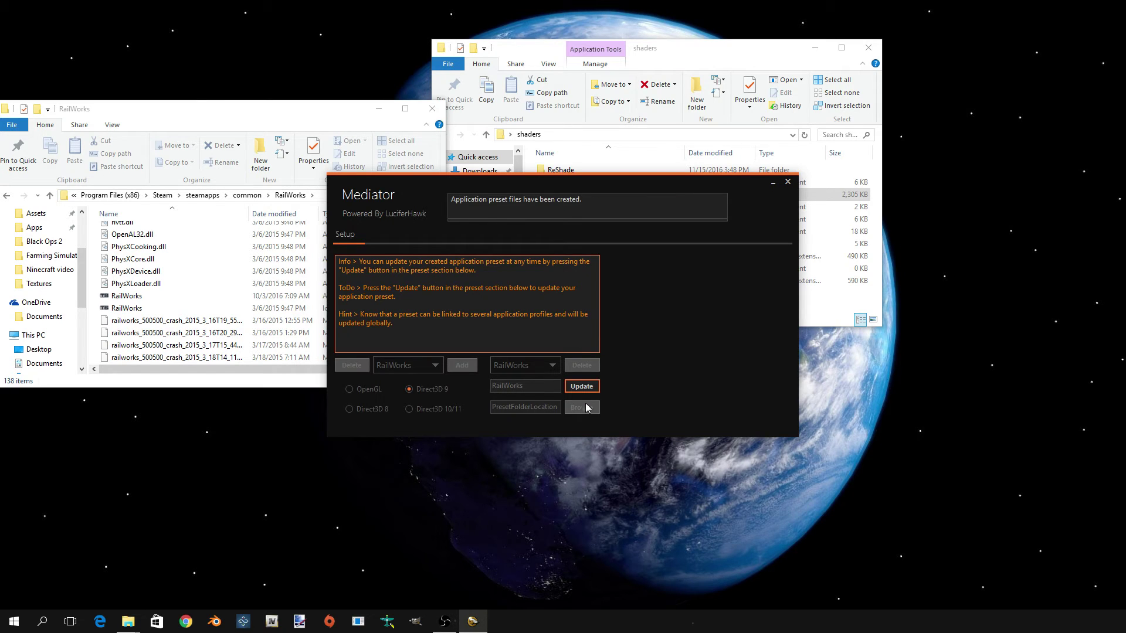
{"action": "left_click", "coordinate": [579, 386]}
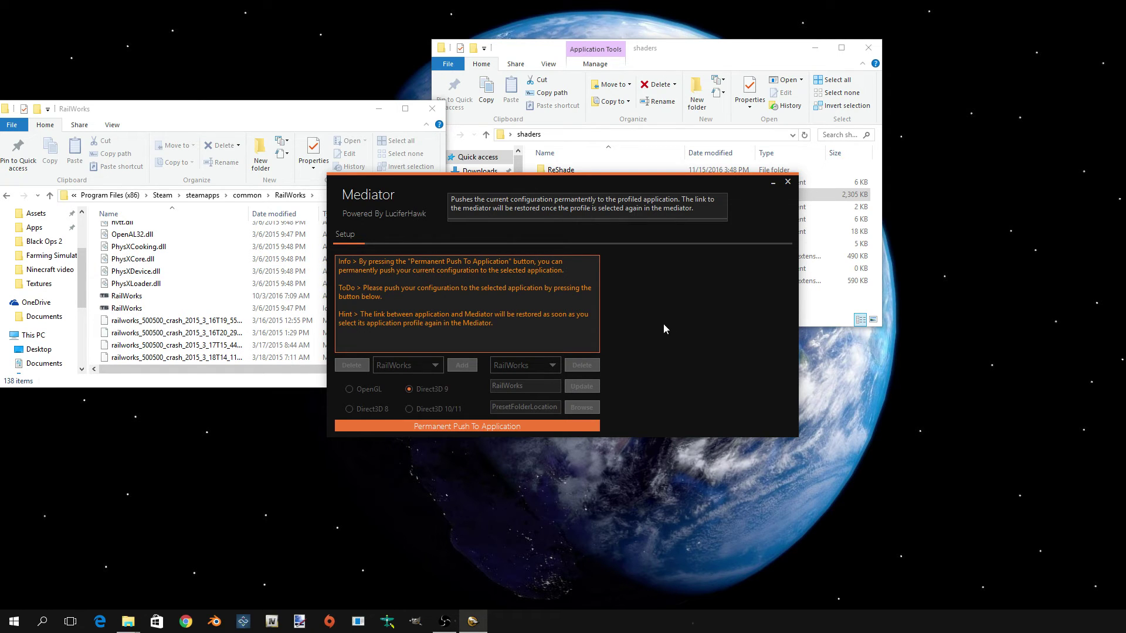
{"action": "left_click_drag", "start_coordinate": [668, 184], "coordinate": [716, 178]}
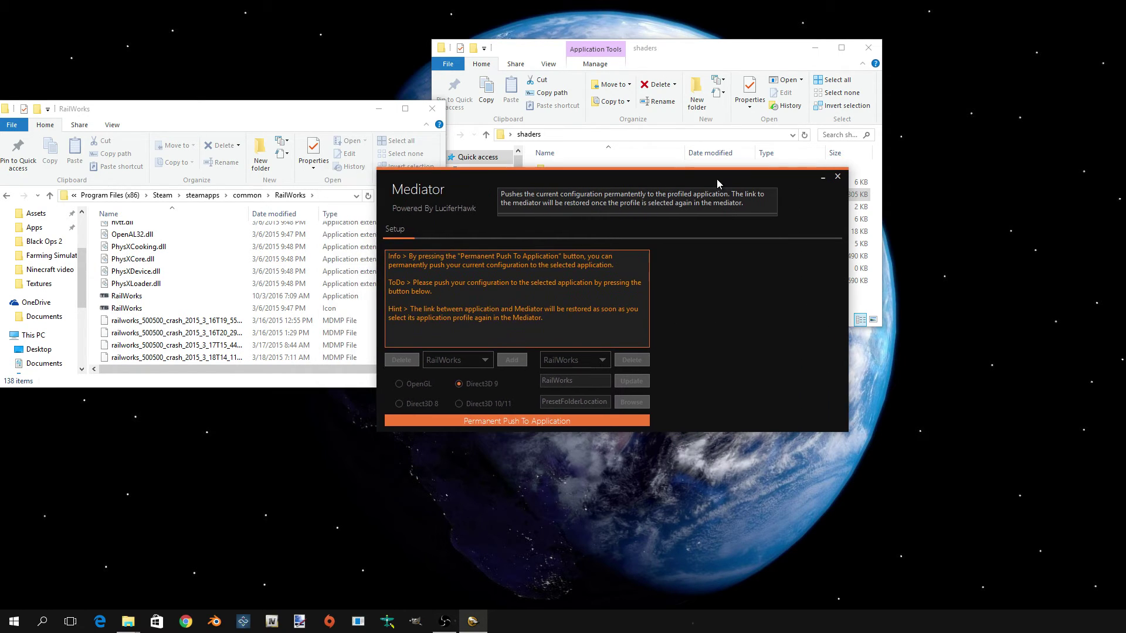
Close Mediator and relaunch Mediator.exe from the shaders folder
{"action": "left_click", "coordinate": [838, 176]}
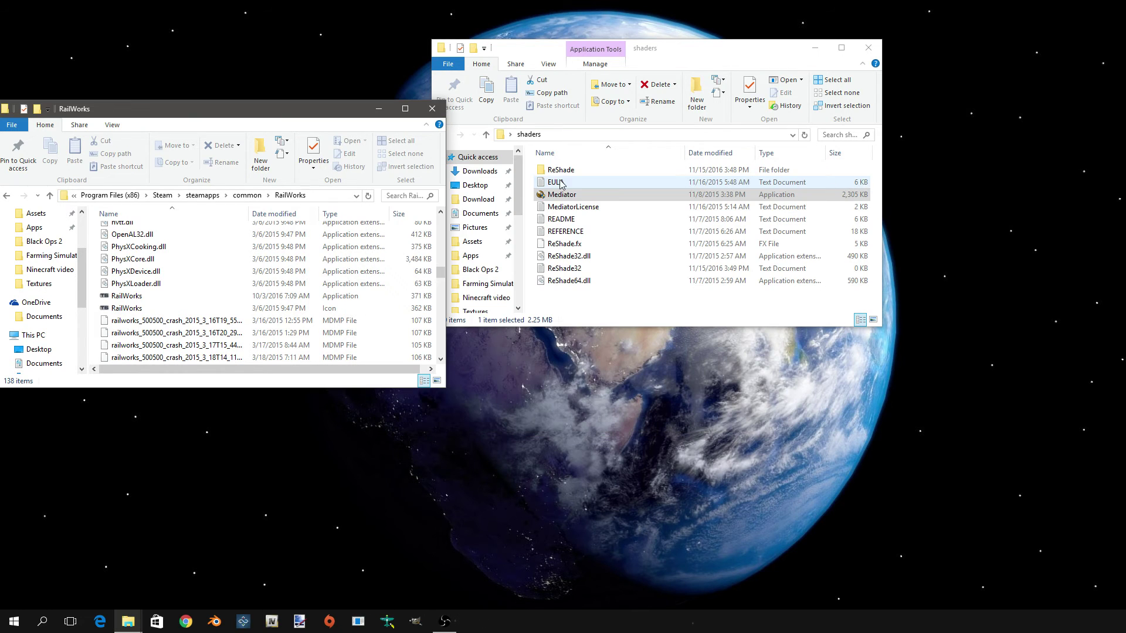
{"action": "left_click", "coordinate": [145, 297]}
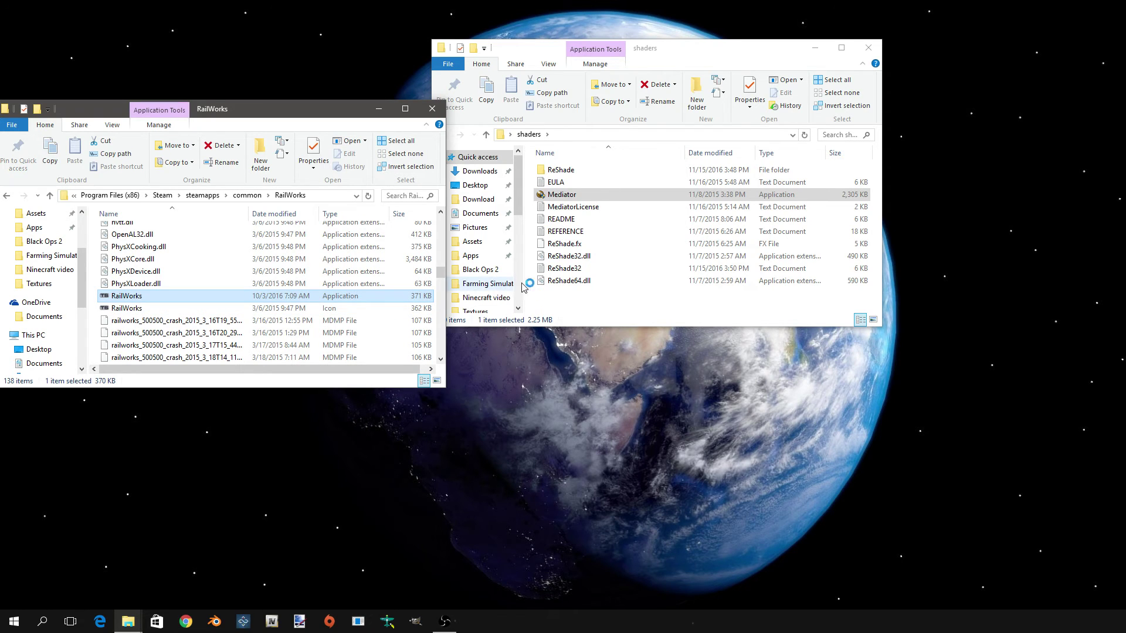
{"action": "left_click", "coordinate": [566, 195]}
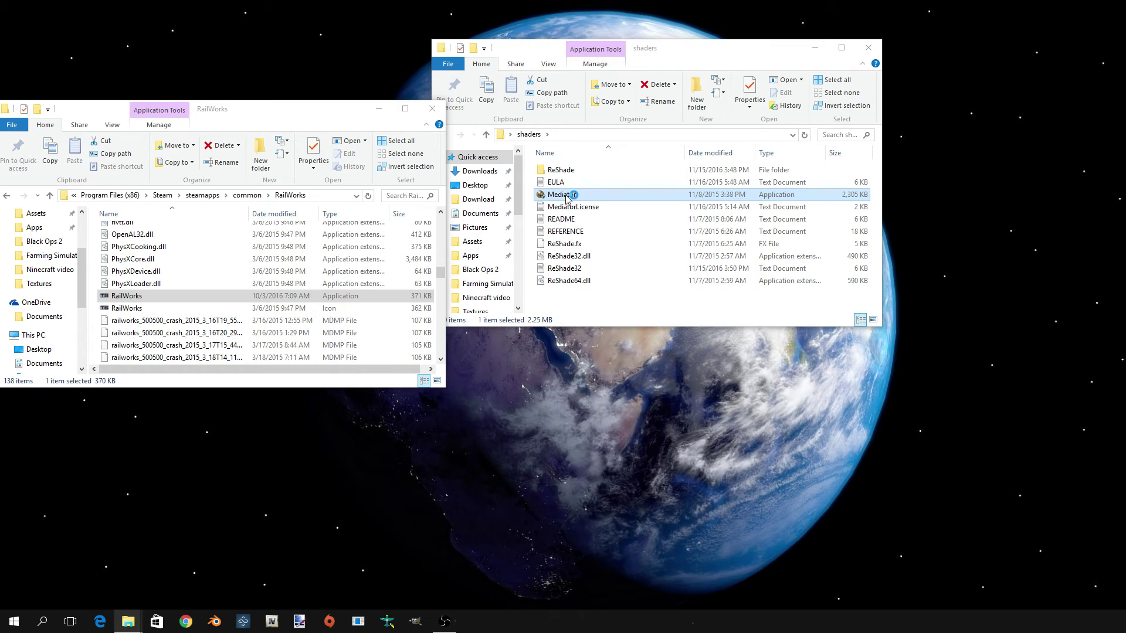
{"action": "double_click", "coordinate": [567, 195]}
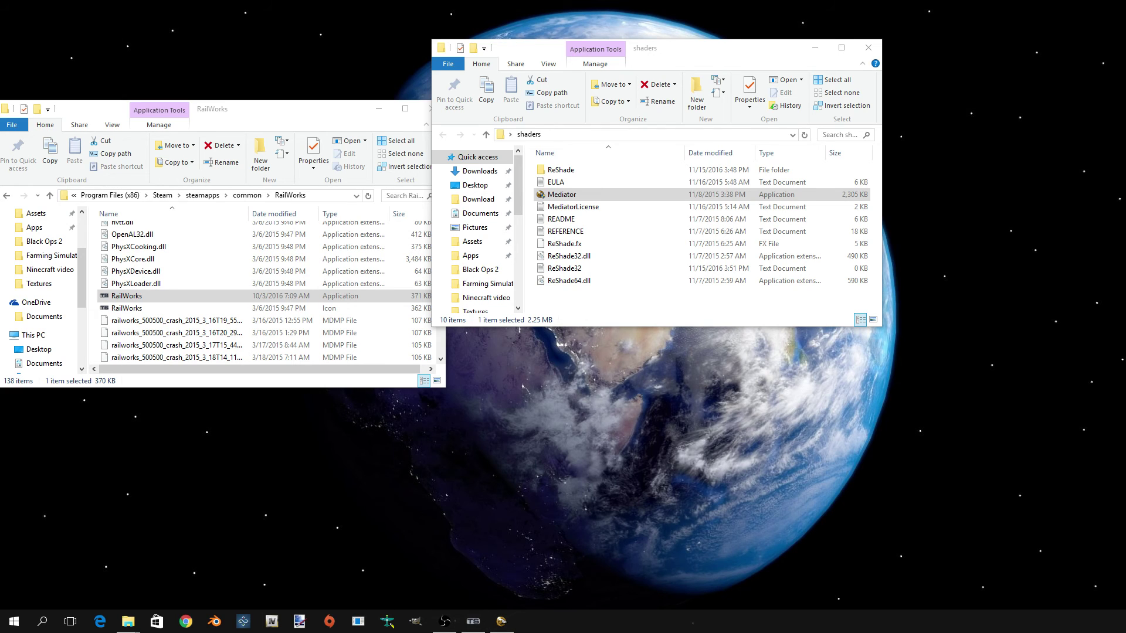
{"action": "left_click", "coordinate": [474, 621]}
Choose RailWorks from the application profile dropdown and return to the Setup view
{"action": "left_click_drag", "start_coordinate": [745, 187], "coordinate": [838, 112]}
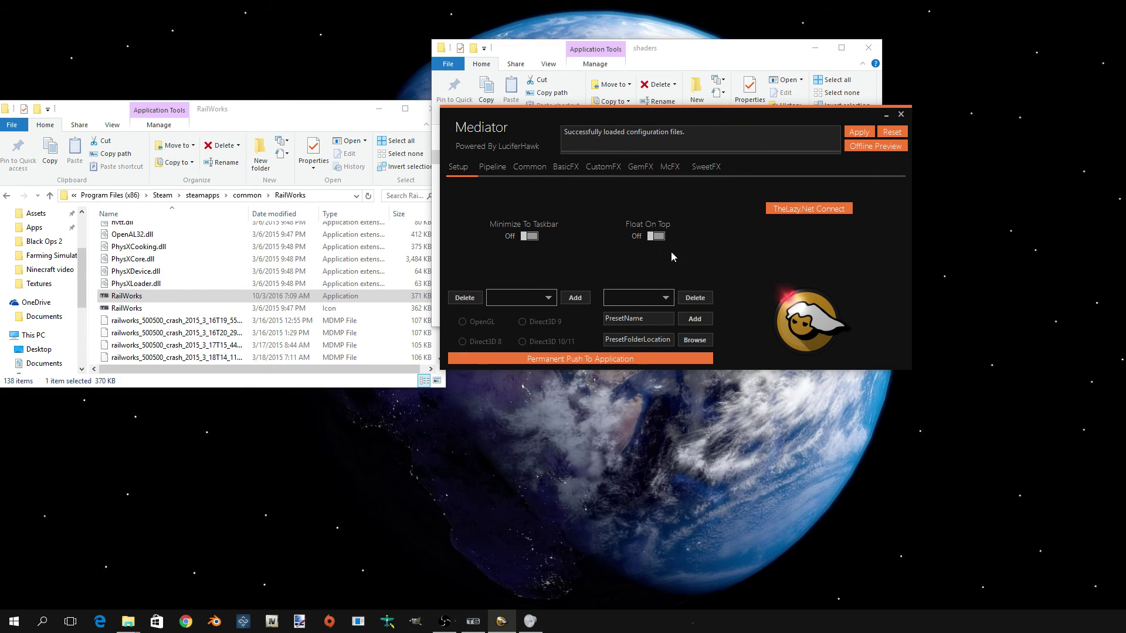
{"action": "left_click", "coordinate": [554, 297]}
{"action": "left_click", "coordinate": [526, 315]}
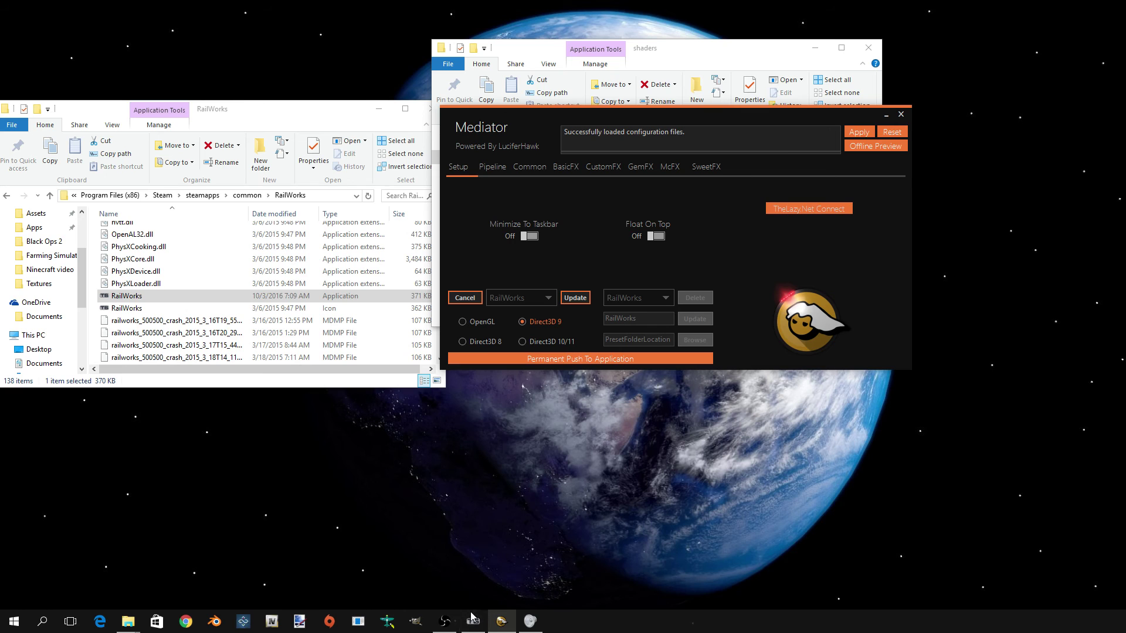
{"action": "left_click", "coordinate": [502, 161]}
{"action": "left_click", "coordinate": [463, 166]}
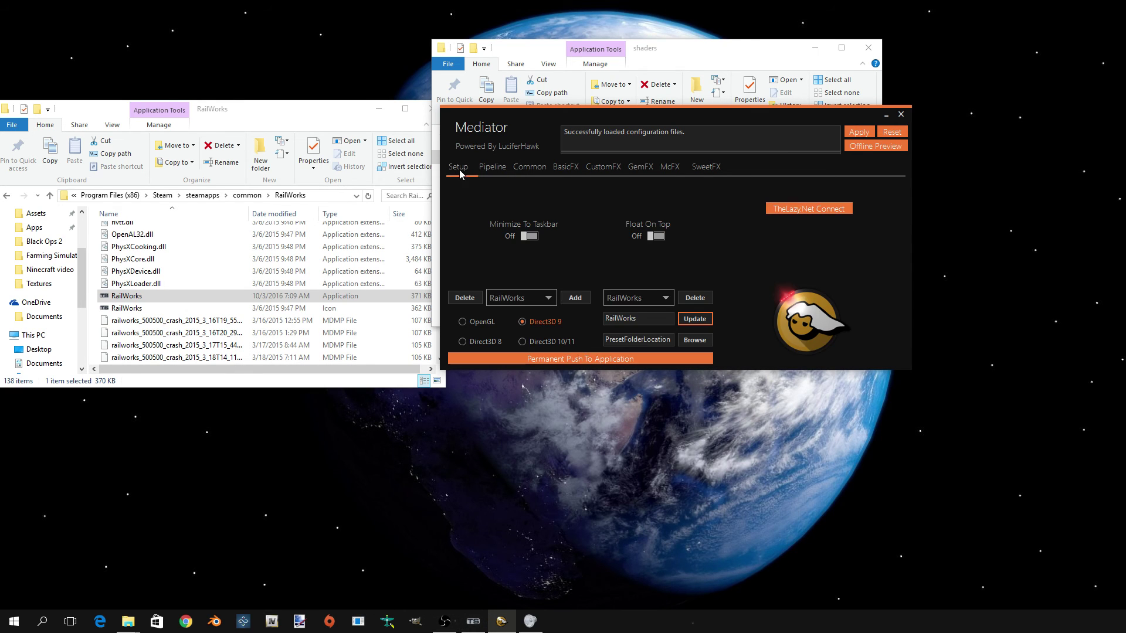
In the Pipeline list, move AMBIENTOCCLUSION one place with Ctrl+Up and select RBM
{"action": "left_click", "coordinate": [490, 168]}
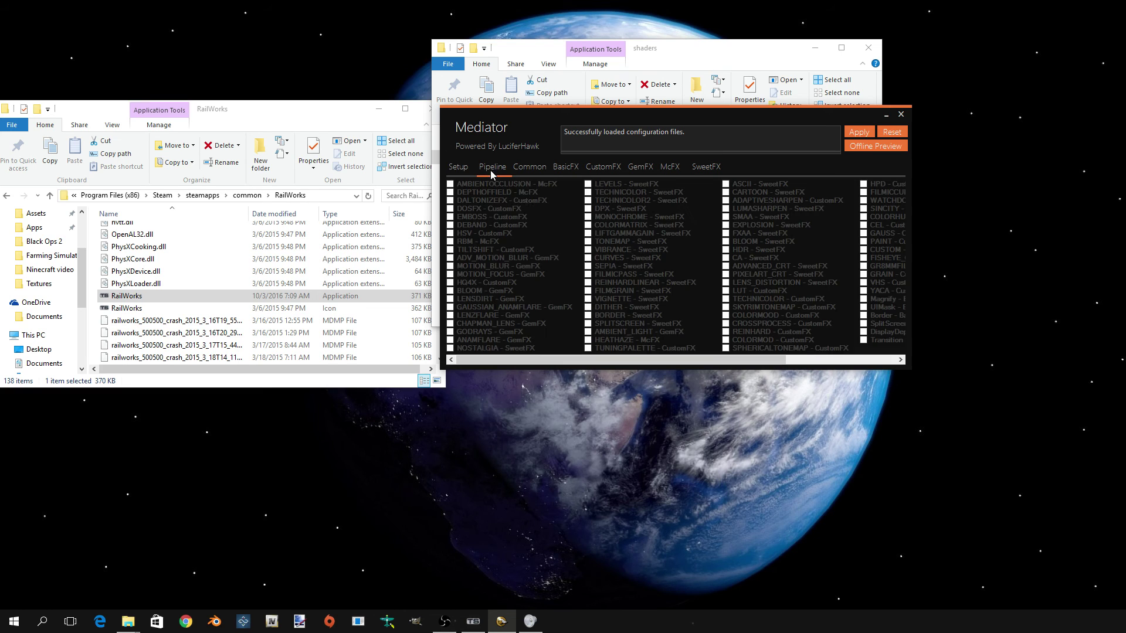
{"action": "scroll", "coordinate": [533, 296], "scroll_direction": "right", "scroll_amount": 3}
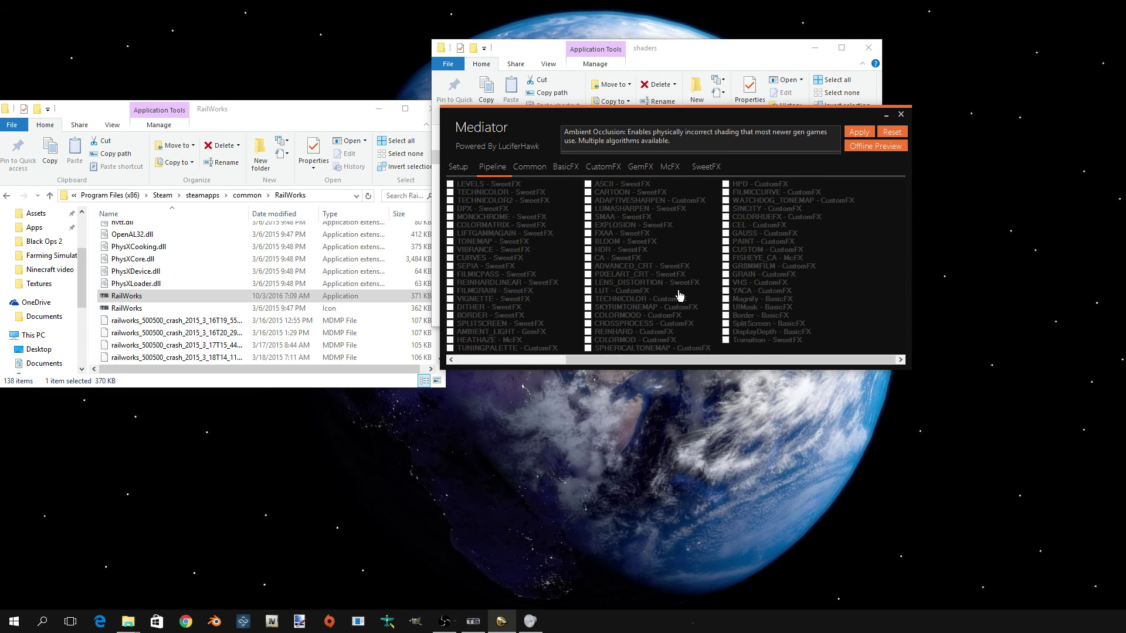
{"action": "scroll", "coordinate": [680, 295], "scroll_direction": "left", "scroll_amount": 3}
{"action": "key", "text": "ctrl+Up"}
{"action": "left_click", "coordinate": [482, 241]}
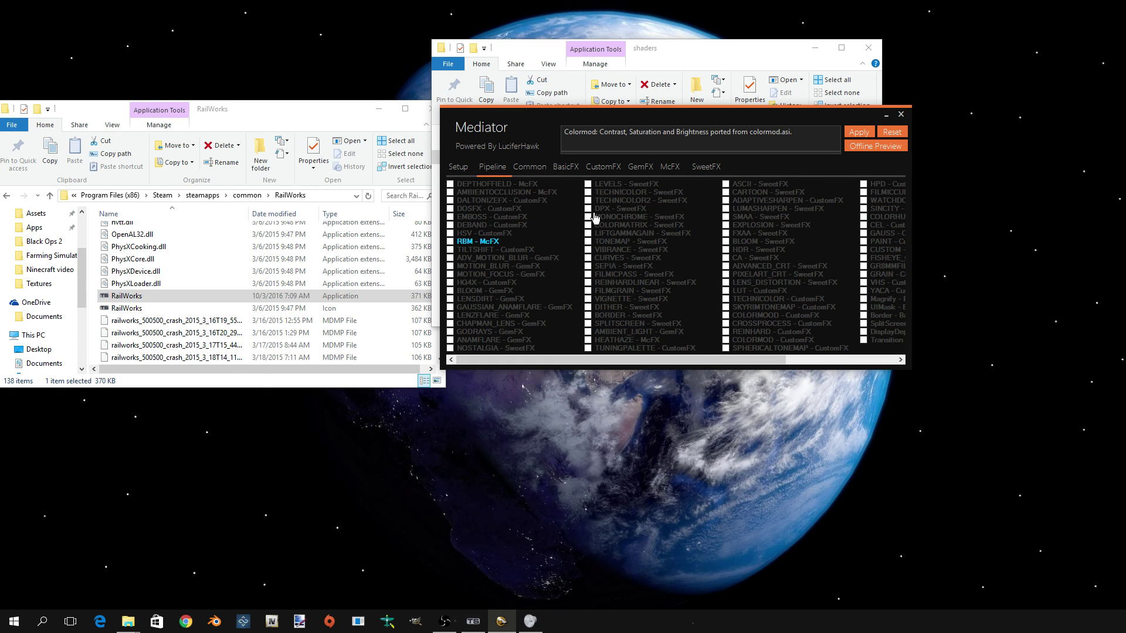
Enable TILTSHIFT, view its settings, then return and disable it again
{"action": "left_click", "coordinate": [450, 251]}
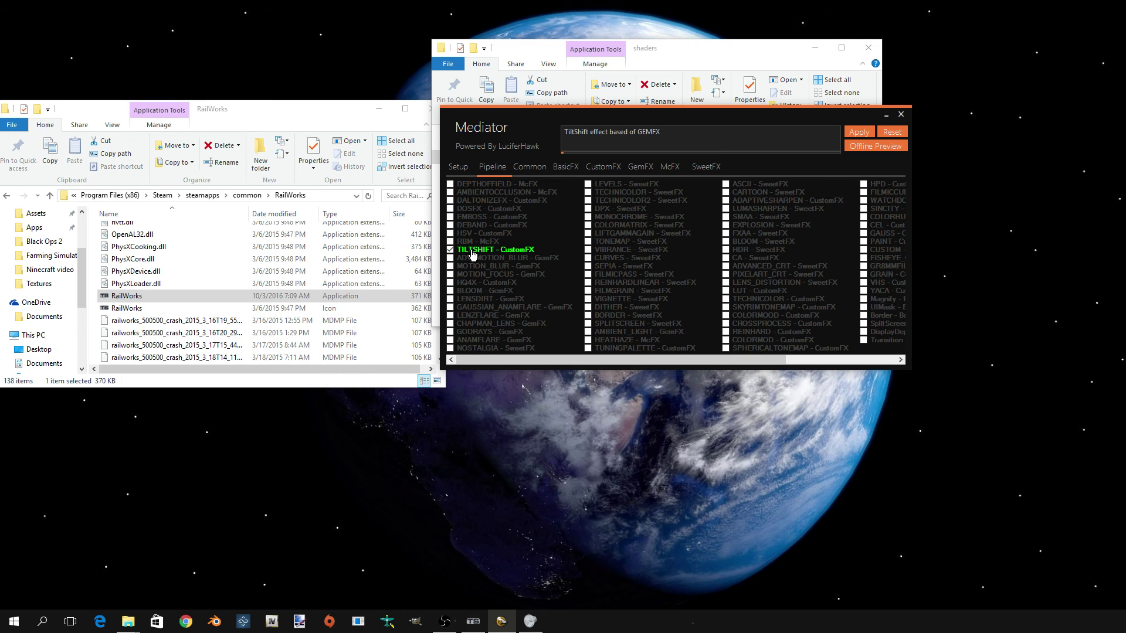
{"action": "double_click", "coordinate": [472, 254]}
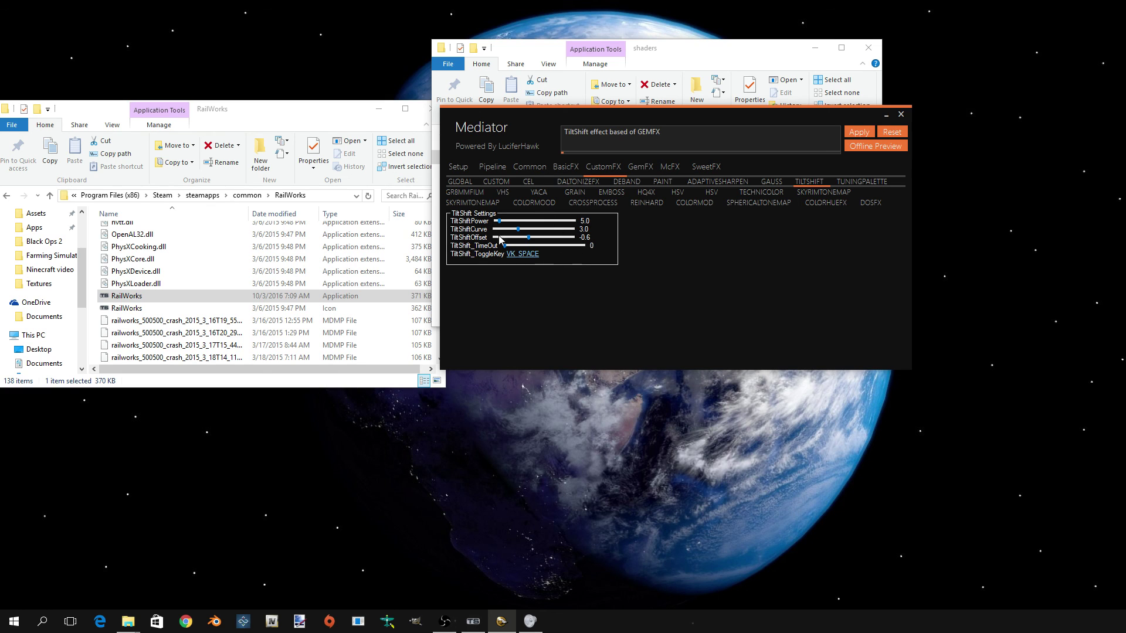
{"action": "left_click", "coordinate": [498, 171]}
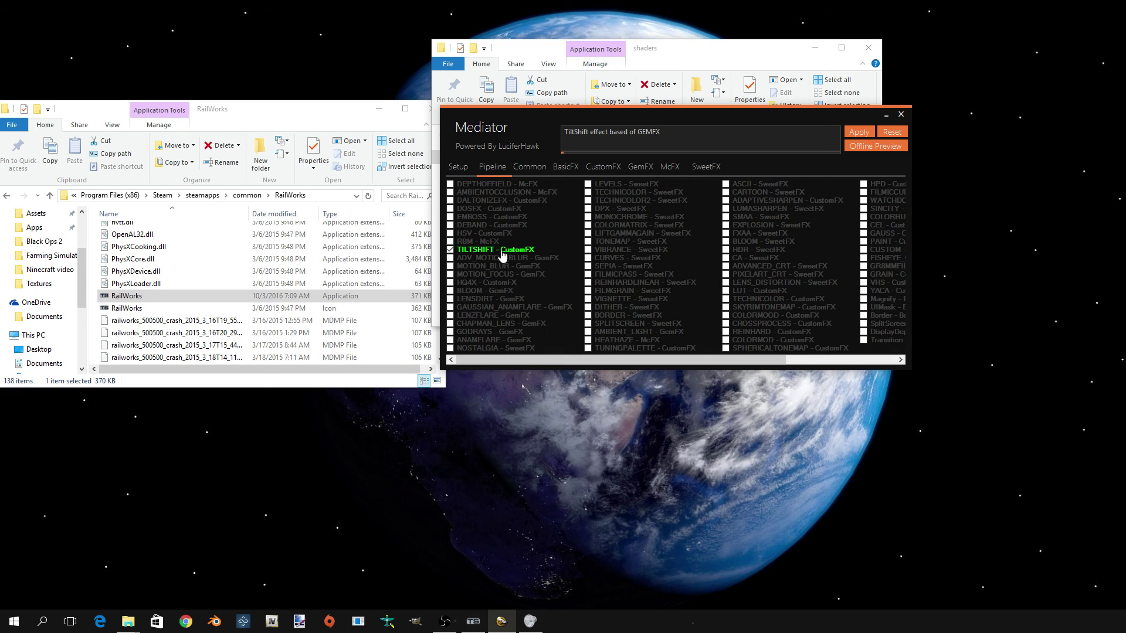
{"action": "left_click", "coordinate": [449, 251]}
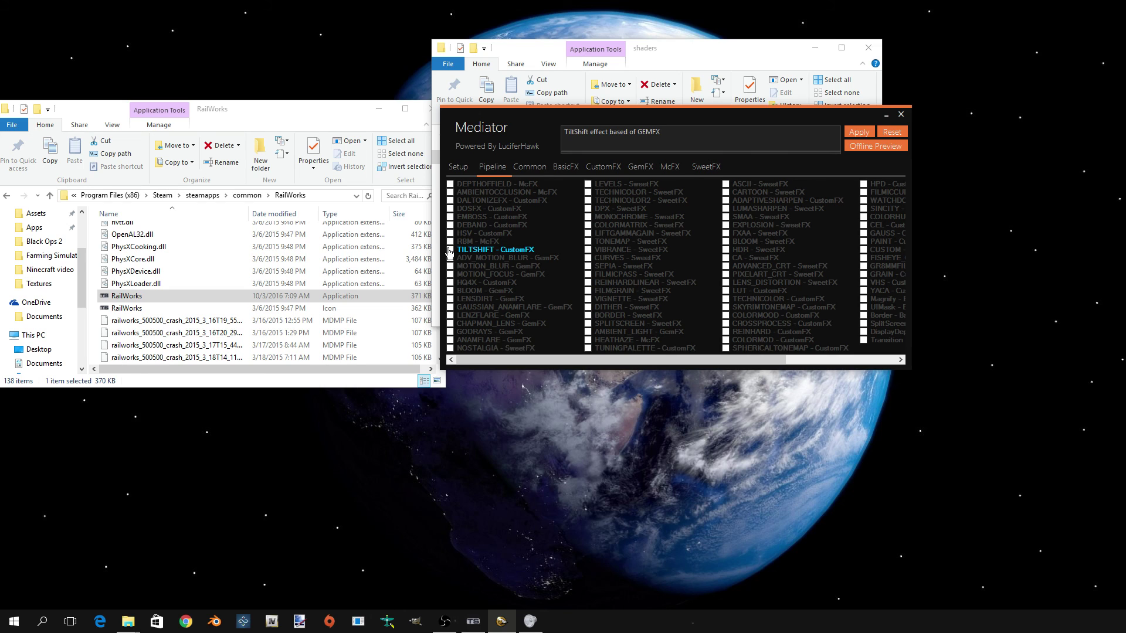